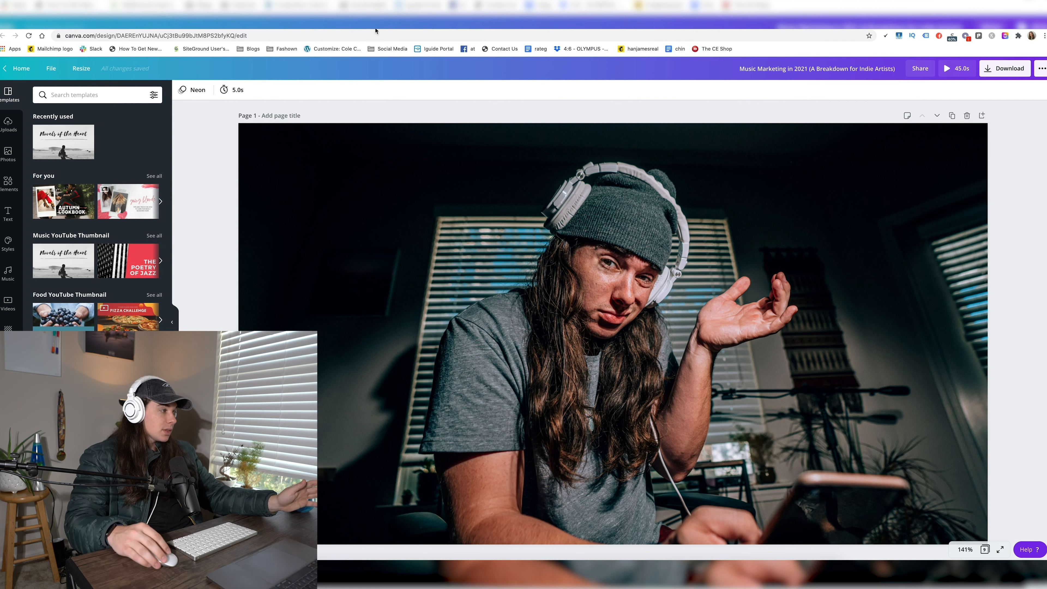
- Switch to Lightroom Classic and try MAGIC PRESET and BONUS VINTAGE PRESET from the Magic group on the portrait photo
{"action": "left_click", "coordinate": [424, 576]}
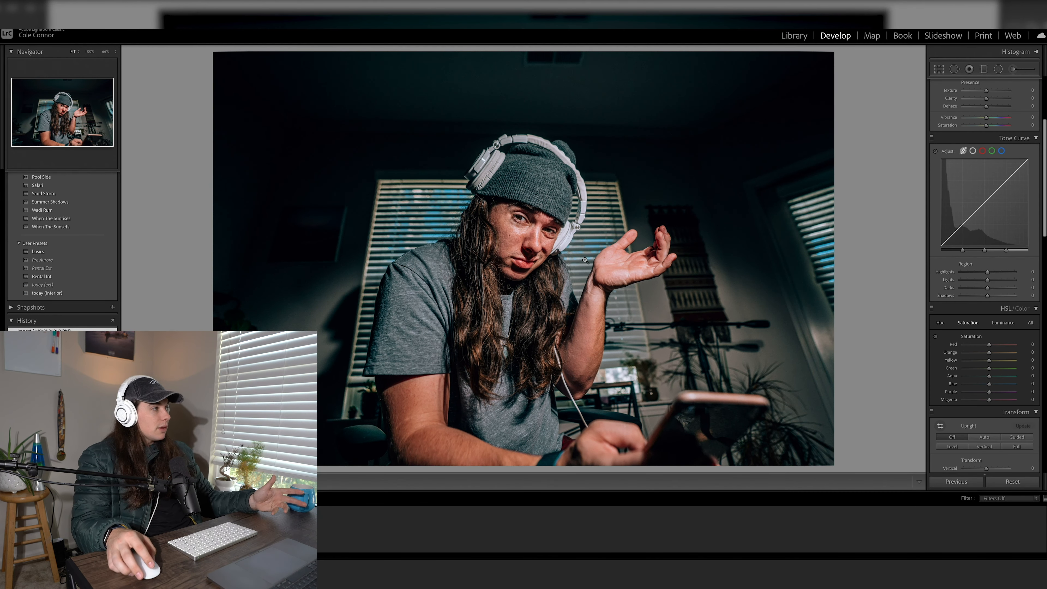
{"action": "scroll", "coordinate": [64, 234], "scroll_direction": "up", "scroll_amount": 5}
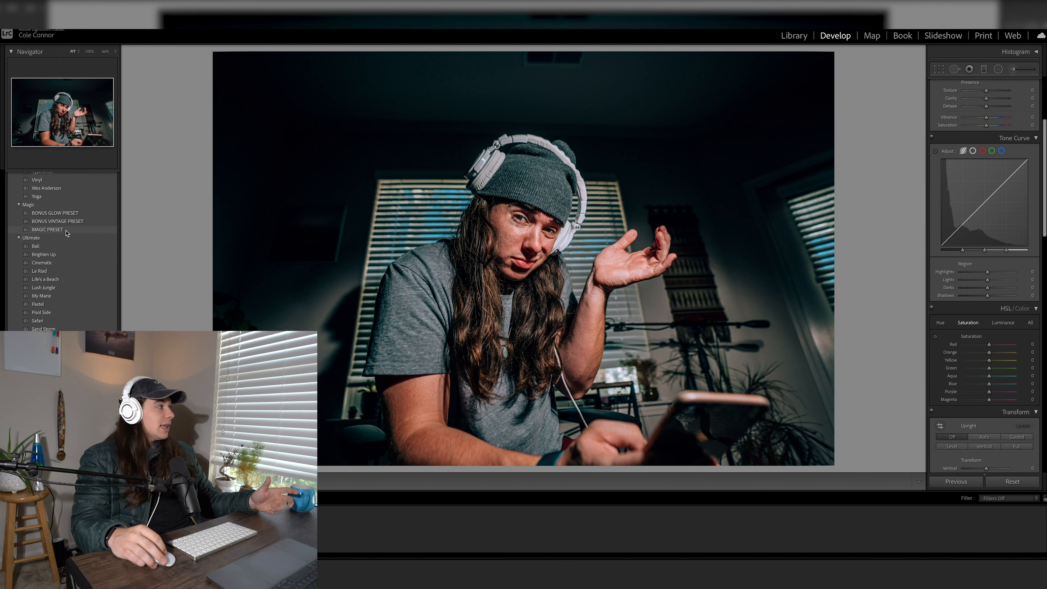
{"action": "left_click", "coordinate": [47, 230]}
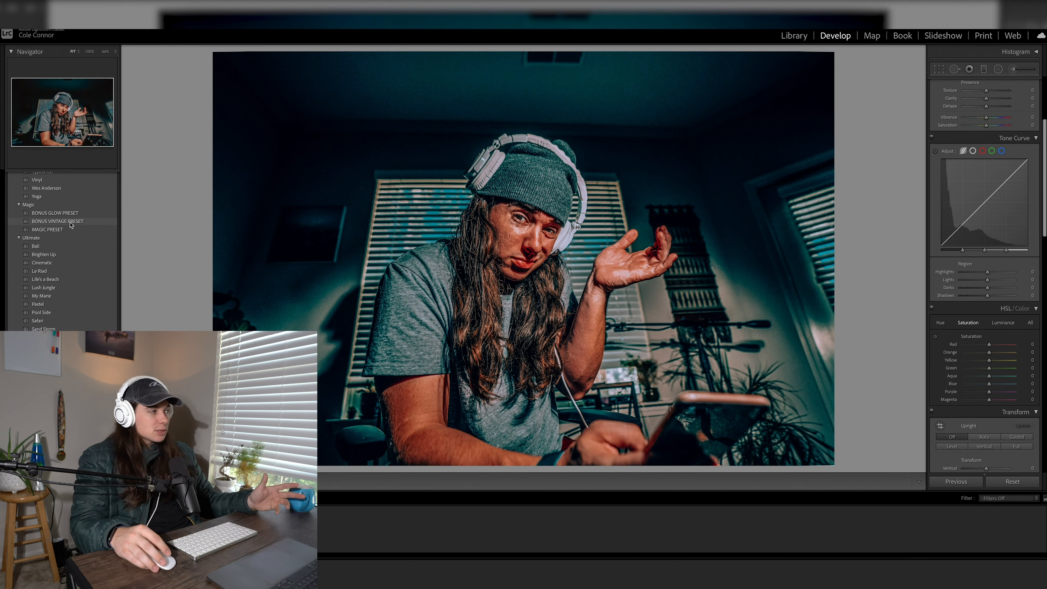
{"action": "left_click", "coordinate": [69, 222]}
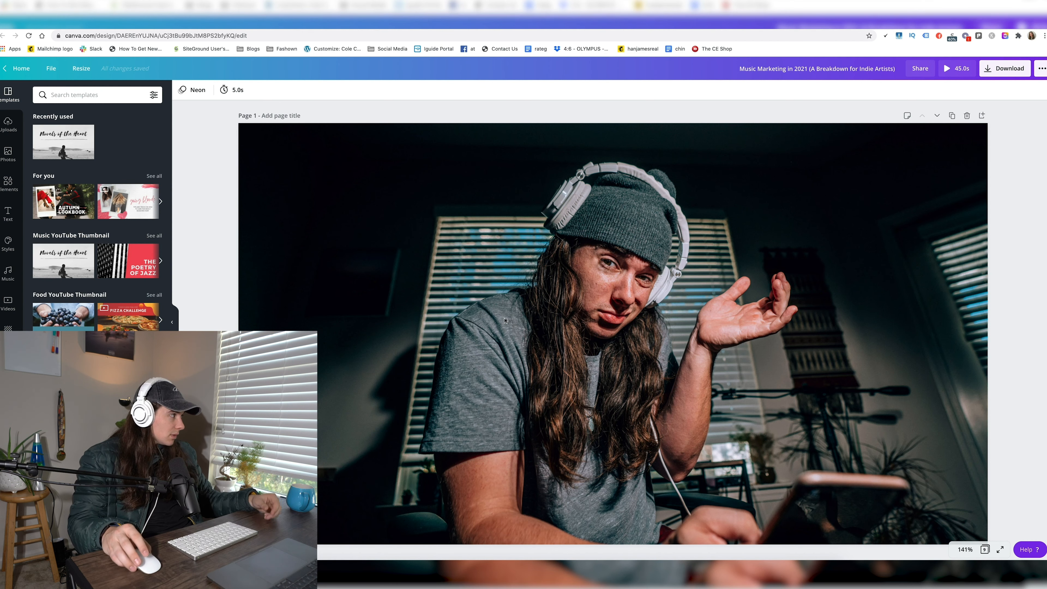
- Switch back to Canva and compare the plain photo on page 1 with the titled thumbnail on page 2
{"action": "scroll", "coordinate": [505, 320], "scroll_direction": "down", "scroll_amount": 2}
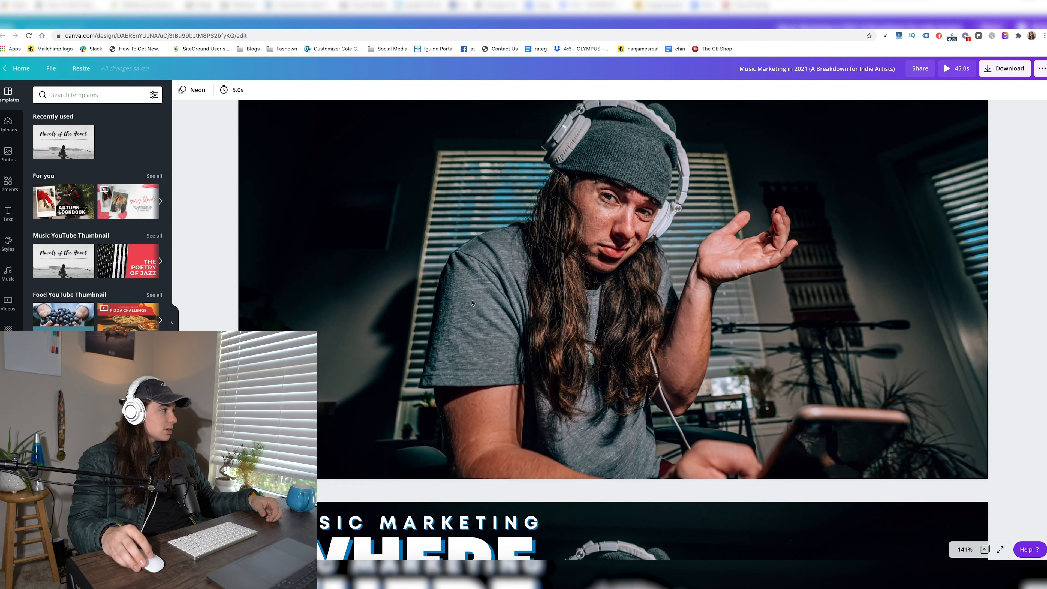
{"action": "scroll", "coordinate": [505, 320], "scroll_direction": "up", "scroll_amount": 2}
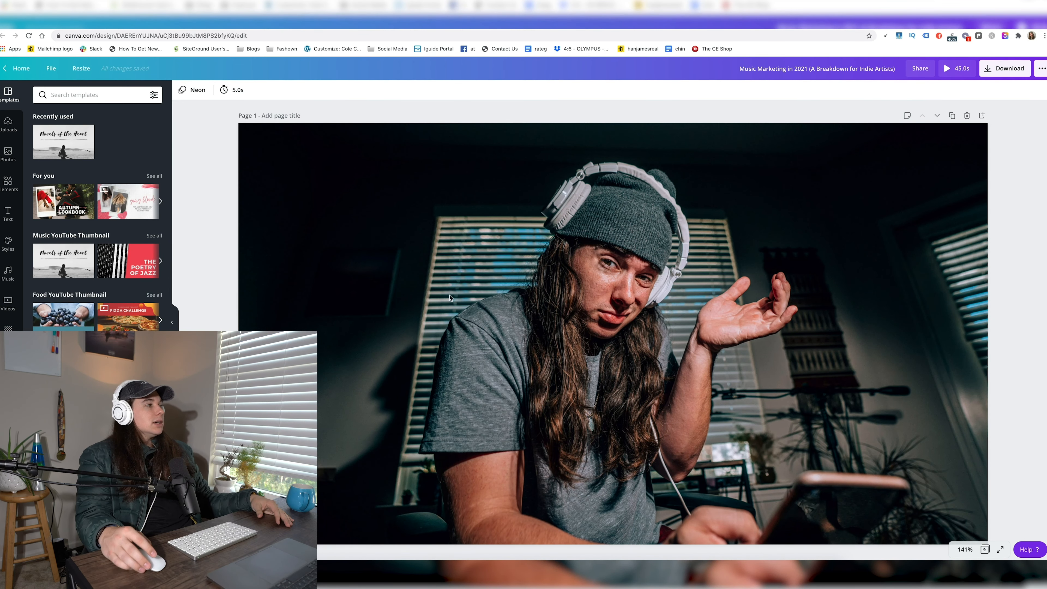
{"action": "scroll", "coordinate": [455, 301], "scroll_direction": "down", "scroll_amount": 2}
{"action": "scroll", "coordinate": [457, 302], "scroll_direction": "up", "scroll_amount": 2}
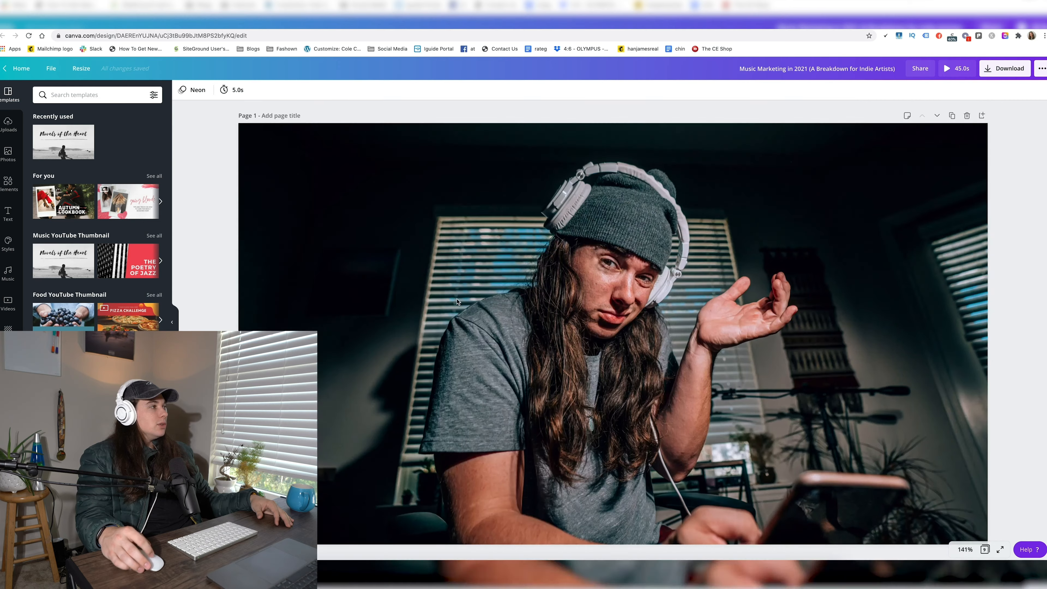
{"action": "scroll", "coordinate": [458, 300], "scroll_direction": "down", "scroll_amount": 3}
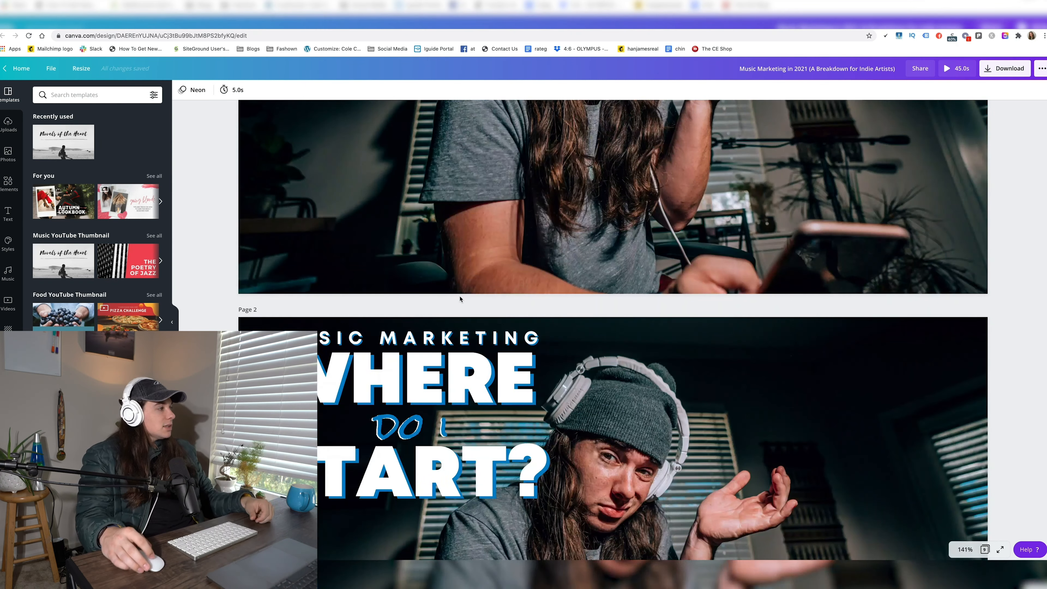
{"action": "scroll", "coordinate": [515, 286], "scroll_direction": "down", "scroll_amount": 5}
{"action": "scroll", "coordinate": [577, 272], "scroll_direction": "up", "scroll_amount": 1}
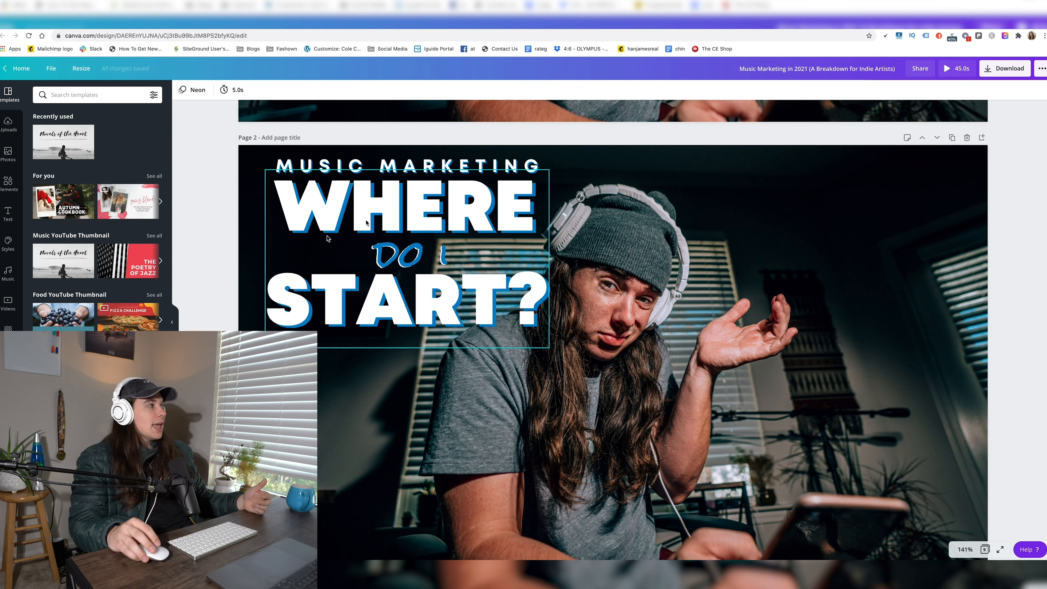
- Check the fonts used for the "MUSIC MARKETING" and "DO I" text on page 2
{"action": "left_click", "coordinate": [373, 165]}
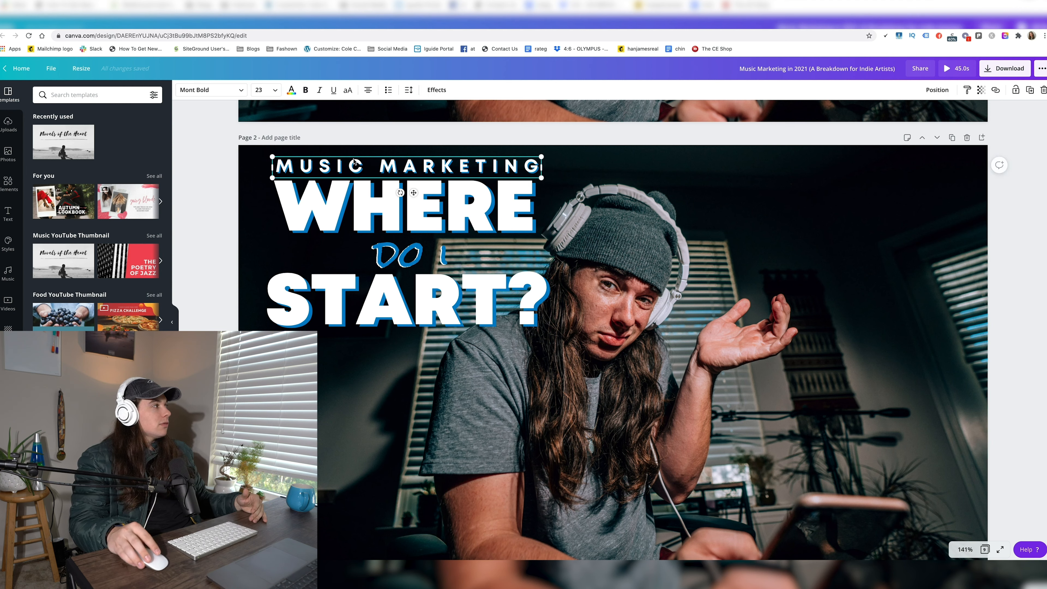
{"action": "left_click", "coordinate": [212, 90]}
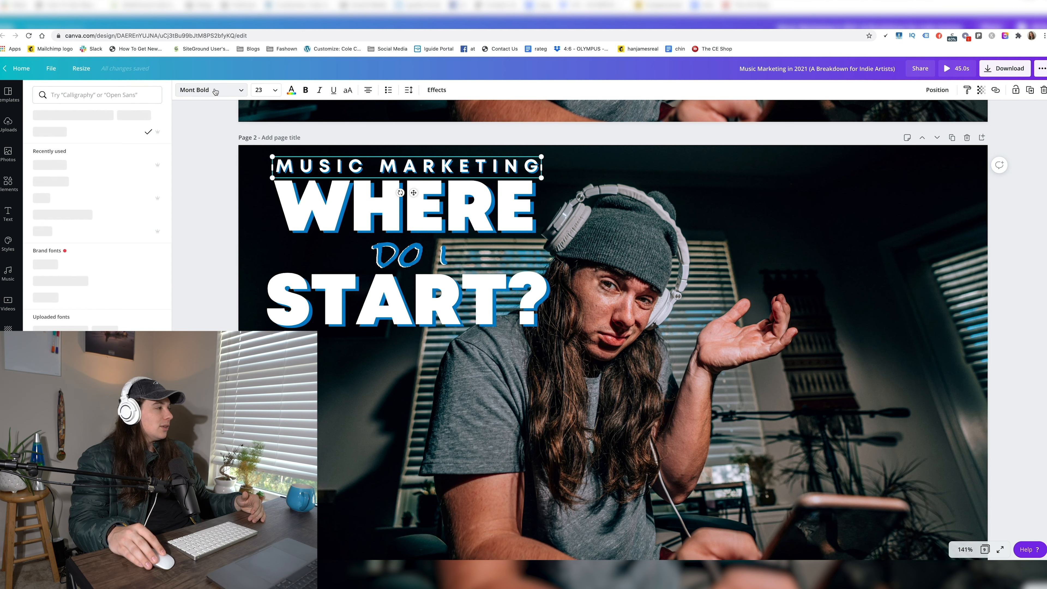
{"action": "left_click", "coordinate": [215, 91]}
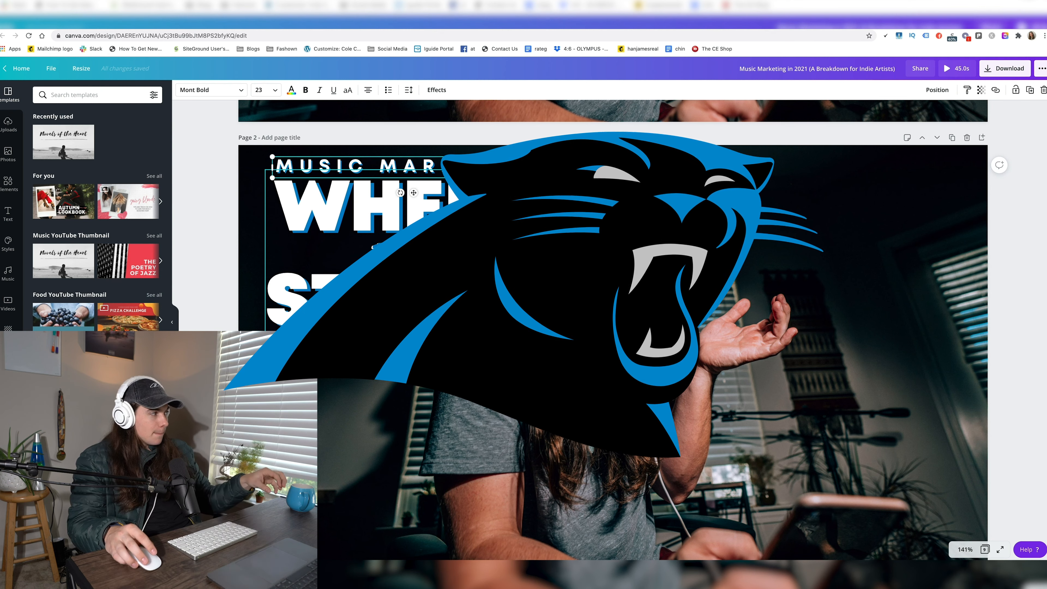
{"action": "left_click", "coordinate": [417, 264]}
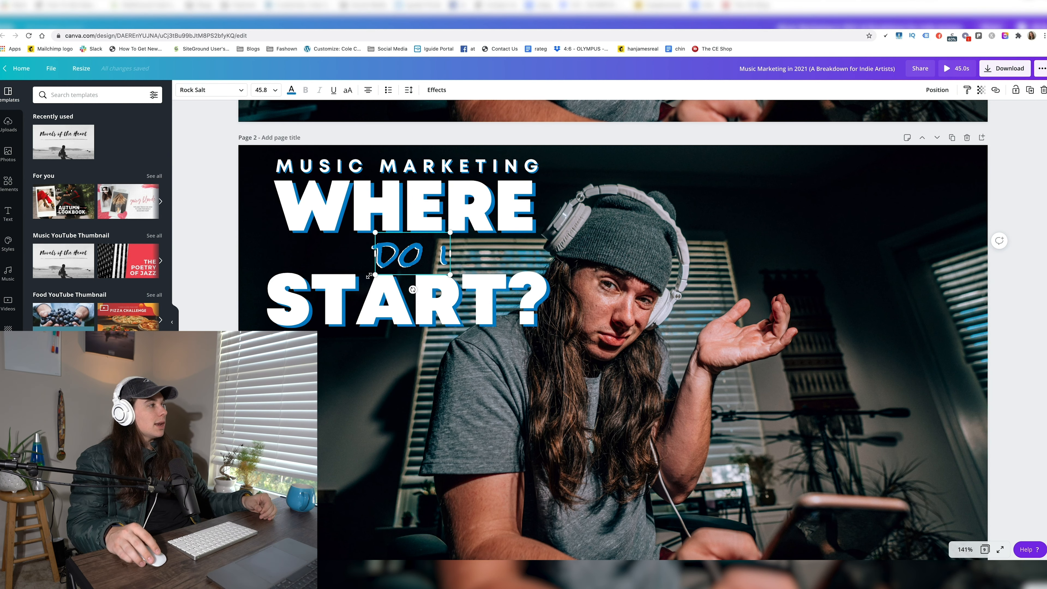
{"action": "scroll", "coordinate": [370, 276], "scroll_direction": "down", "scroll_amount": 1}
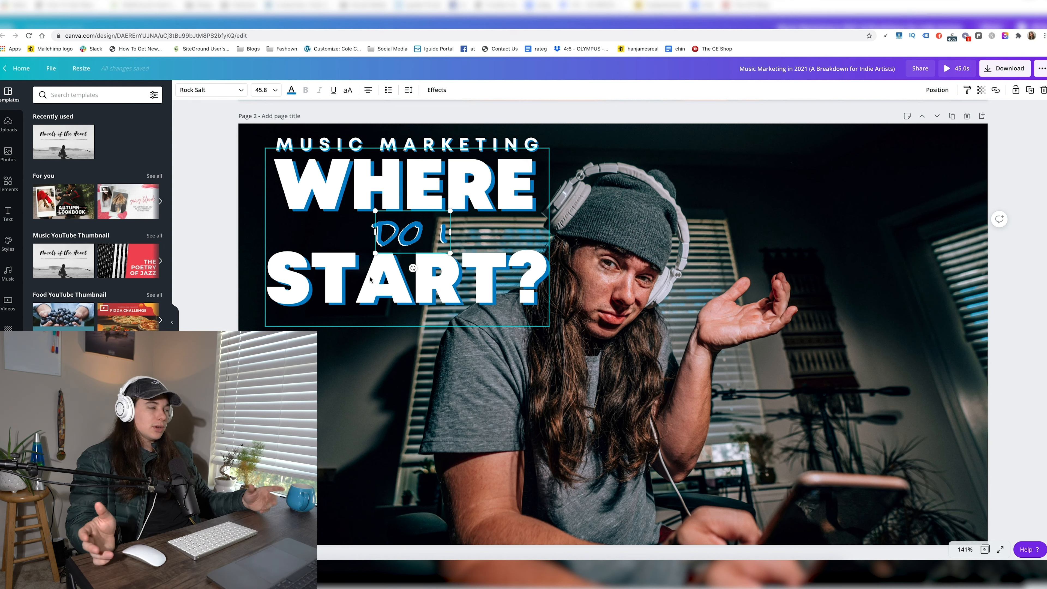
{"action": "left_click", "coordinate": [231, 225]}
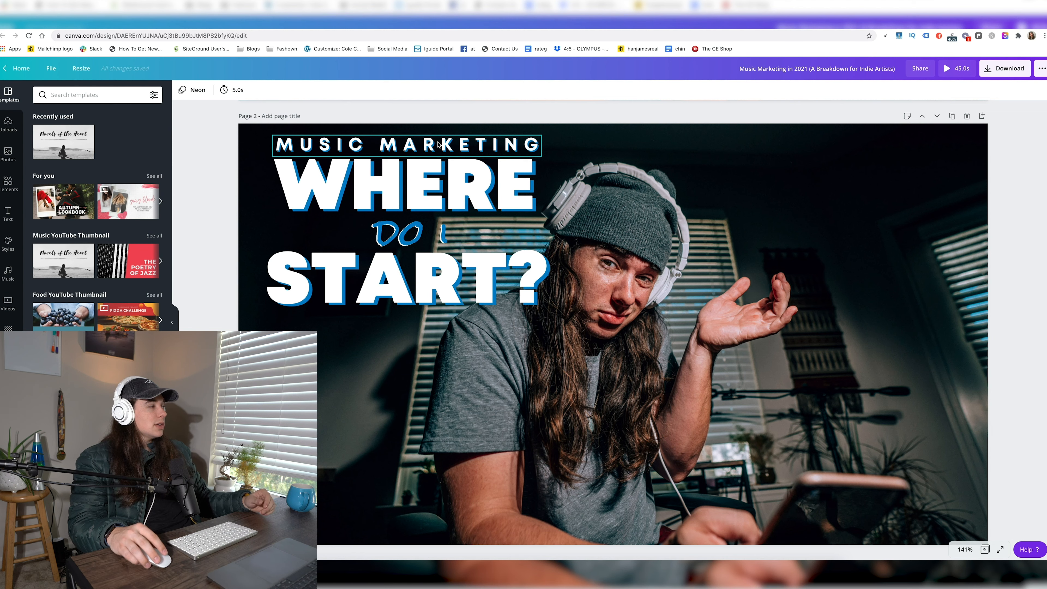
- Delete the "MUSIC MARKETING" text above "WHERE" on page 2
{"action": "left_click", "coordinate": [416, 146]}
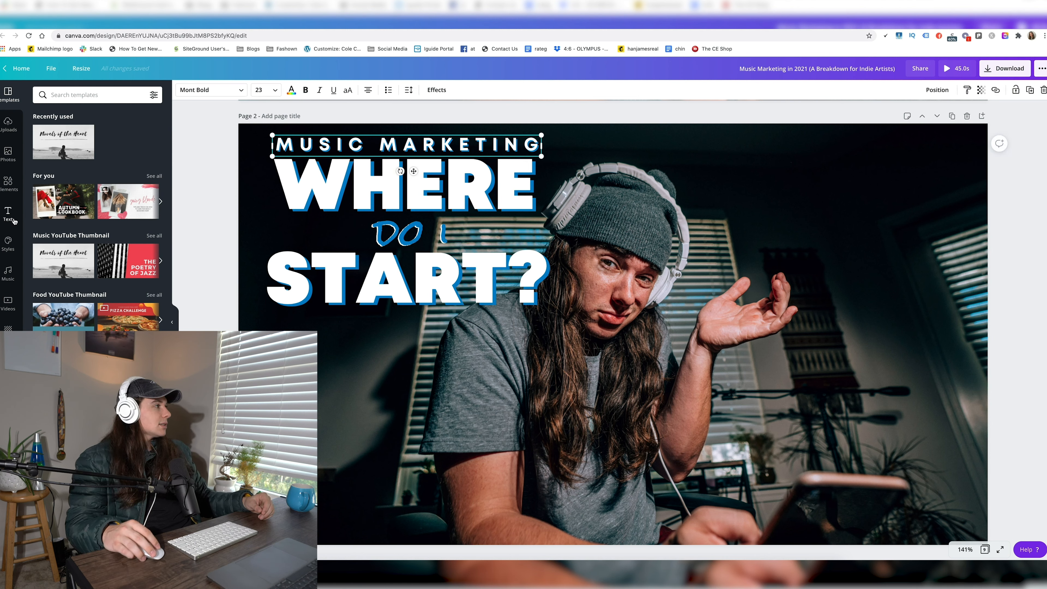
{"action": "left_click_drag", "start_coordinate": [204, 121], "coordinate": [566, 300]}
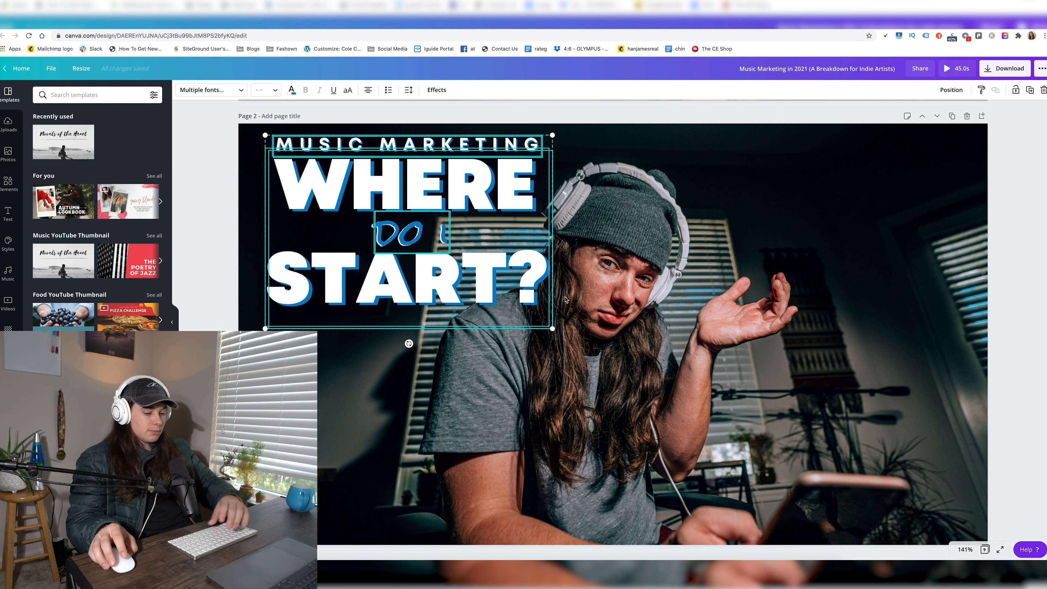
{"action": "left_click_drag", "start_coordinate": [219, 113], "coordinate": [589, 159]}
{"action": "key", "text": "Delete"}
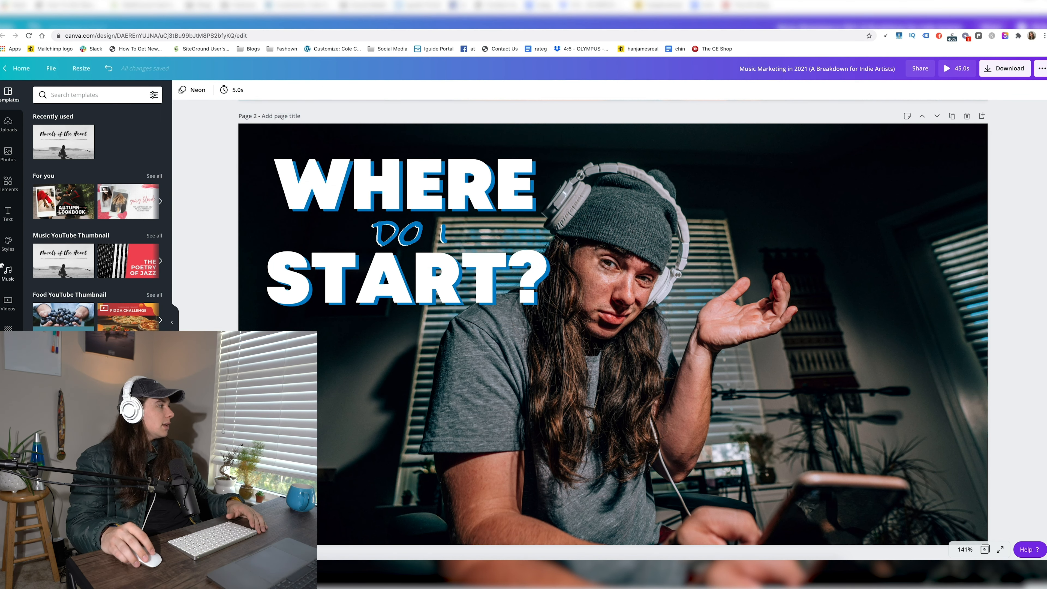
- Add a new heading to page 2 with the text "MUSIC MARKETING"
{"action": "left_click", "coordinate": [8, 212]}
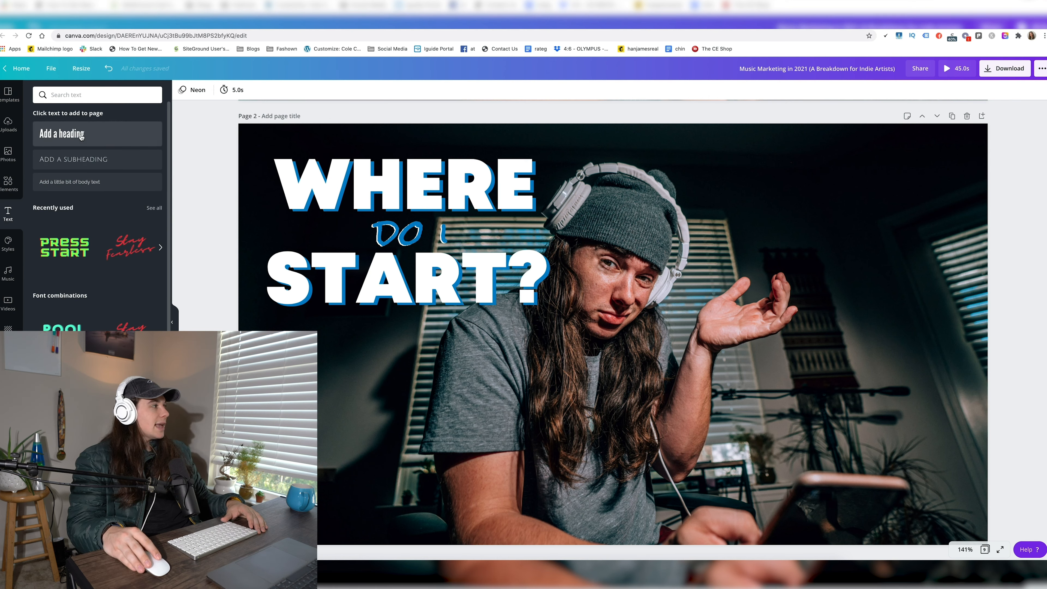
{"action": "left_click", "coordinate": [82, 137]}
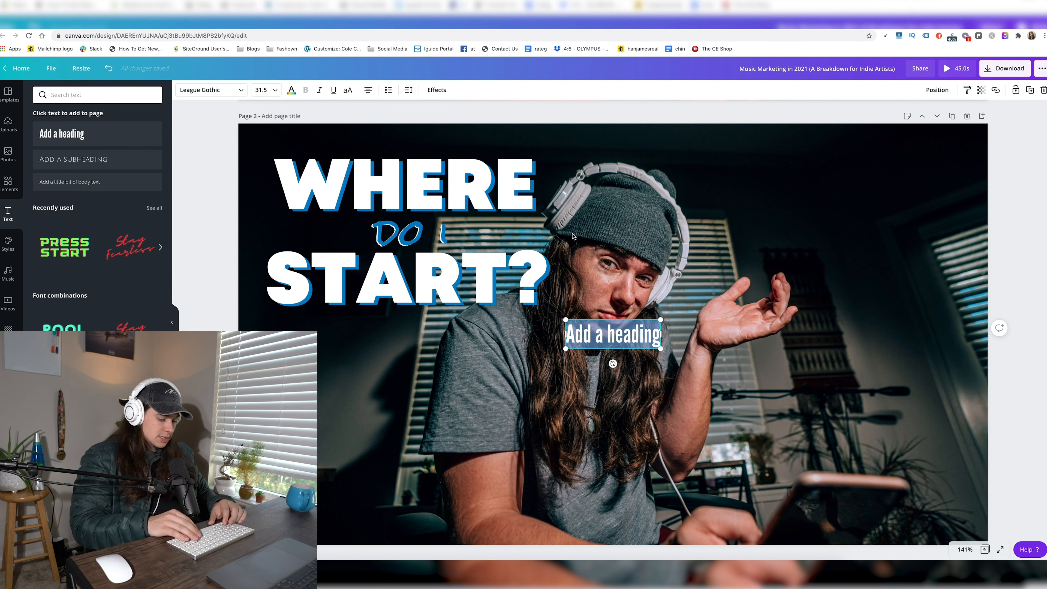
{"action": "type", "text": "MUSIC MA"}
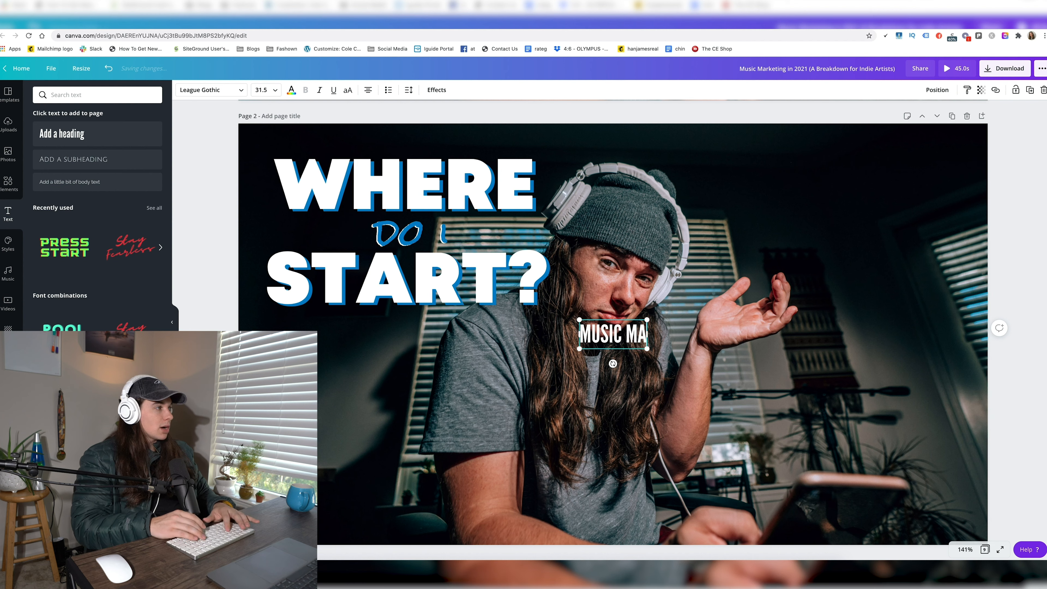
{"action": "type", "text": "RKETING"}
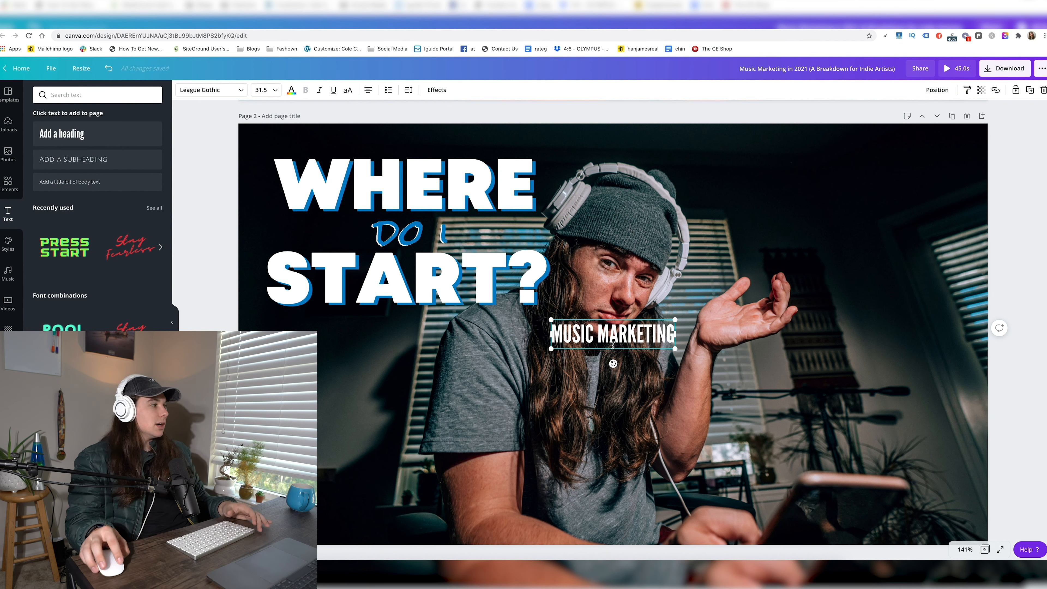
- Set the whole "MUSIC MARKETING" heading in the Mont Bold font without extra bold formatting
{"action": "key", "text": "alt+shift+Left"}
{"action": "key", "text": "alt+shift+Left"}
{"action": "left_click", "coordinate": [214, 96]}
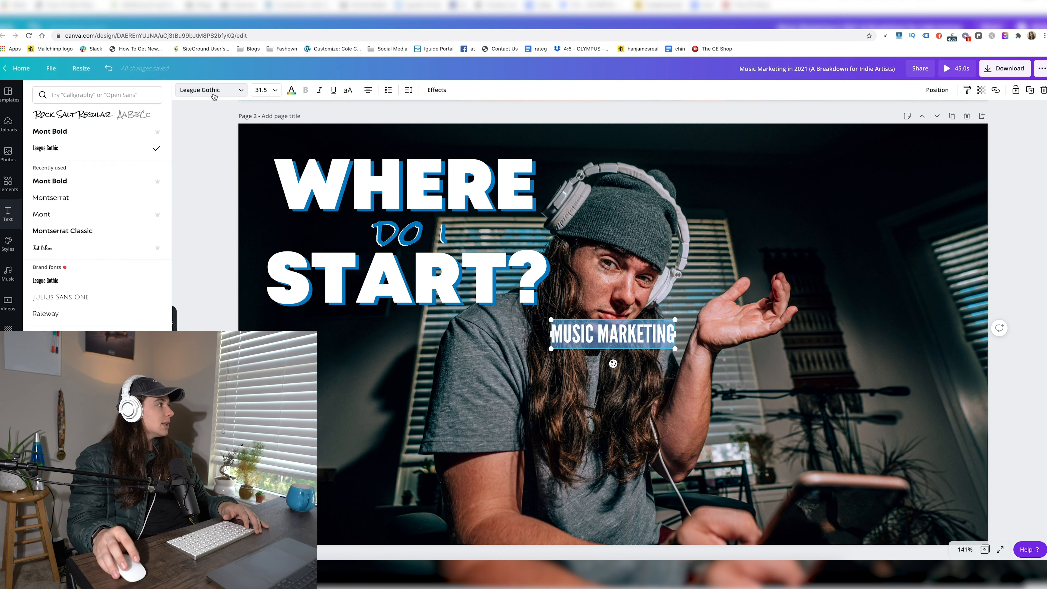
{"action": "left_click", "coordinate": [82, 184]}
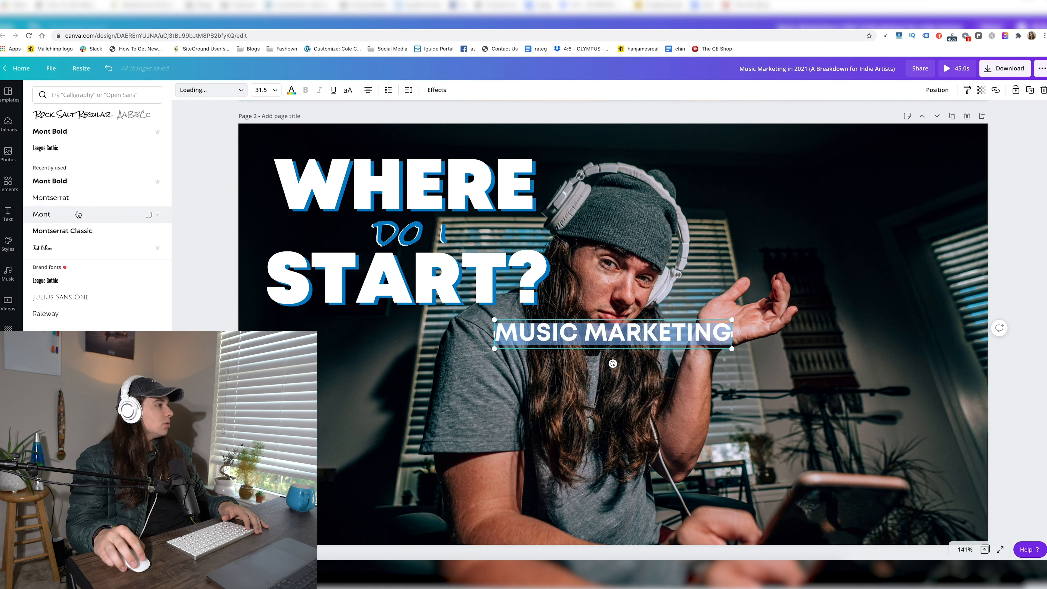
{"action": "left_click", "coordinate": [63, 180]}
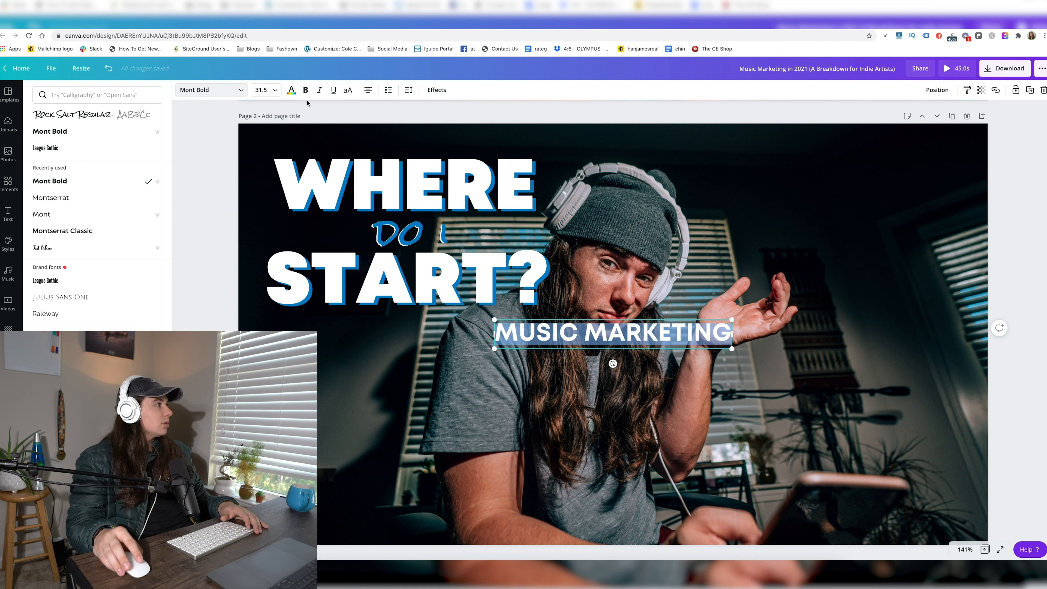
{"action": "left_click", "coordinate": [305, 89]}
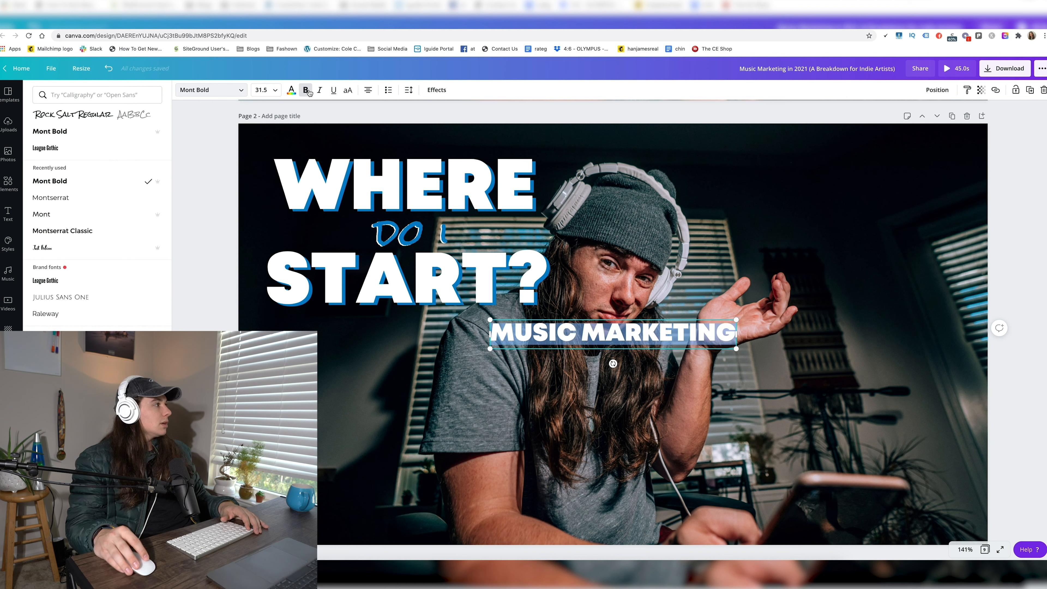
{"action": "left_click", "coordinate": [305, 90]}
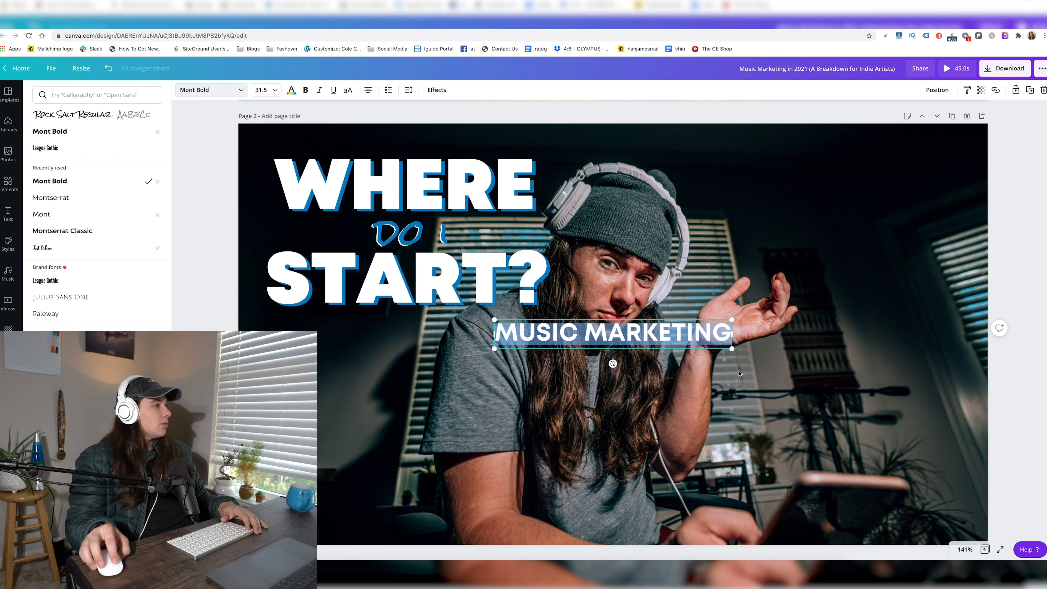
- Shrink the "MUSIC MARKETING" heading to size 22.3, place it above "WHERE", and set its letter spacing to 322
{"action": "left_click_drag", "start_coordinate": [738, 348], "coordinate": [459, 157]}
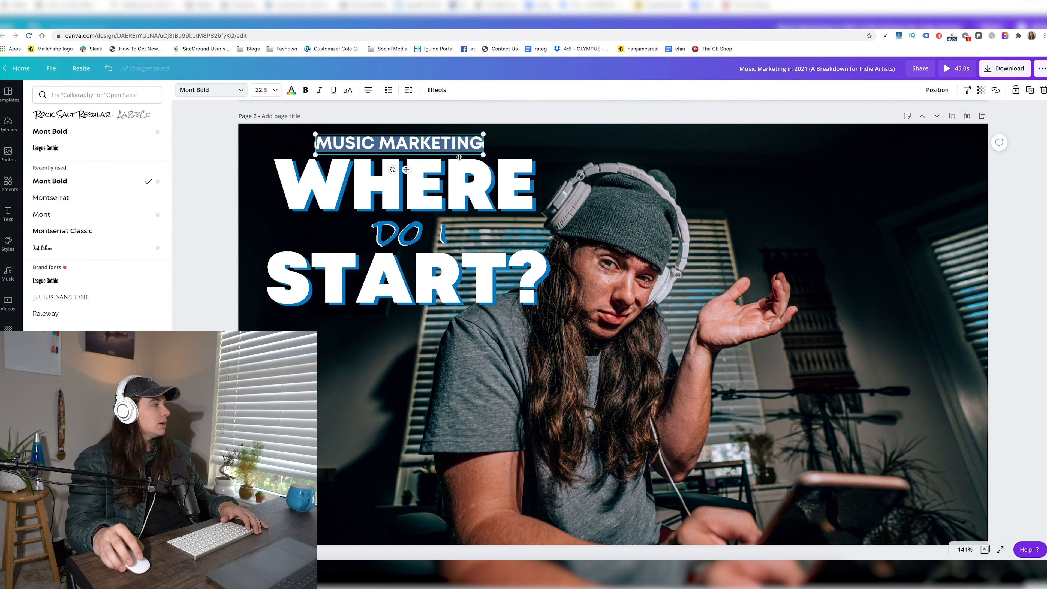
{"action": "left_click", "coordinate": [409, 90]}
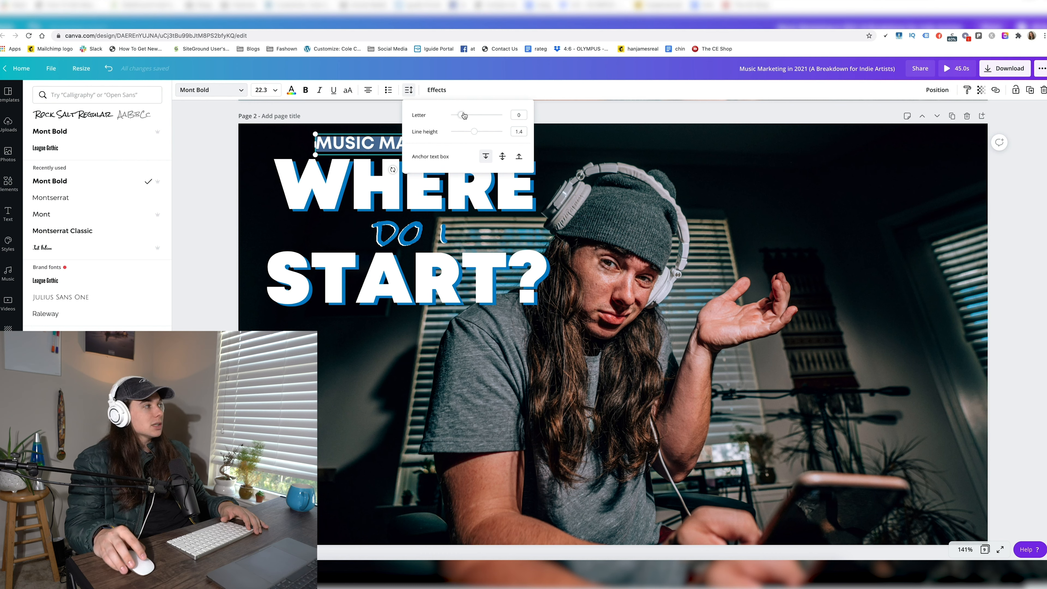
{"action": "mouse_move", "coordinate": [462, 115]}
{"action": "left_mouse_down"}
{"action": "mouse_move", "coordinate": [479, 115]}
{"action": "mouse_move", "coordinate": [436, 127]}
{"action": "mouse_move", "coordinate": [477, 115]}
{"action": "left_mouse_up"}
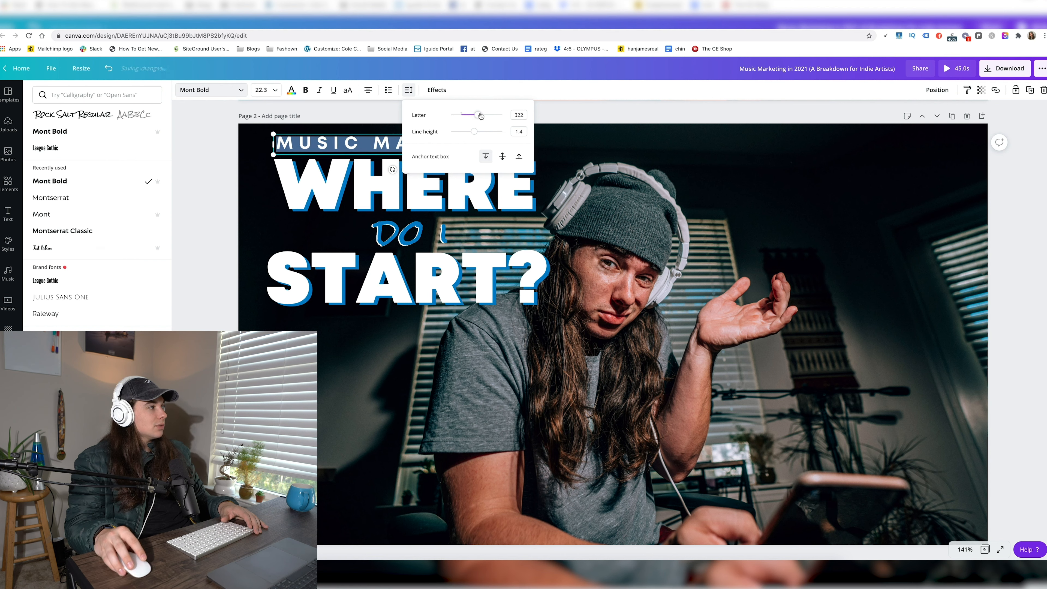
{"action": "left_click", "coordinate": [501, 138]}
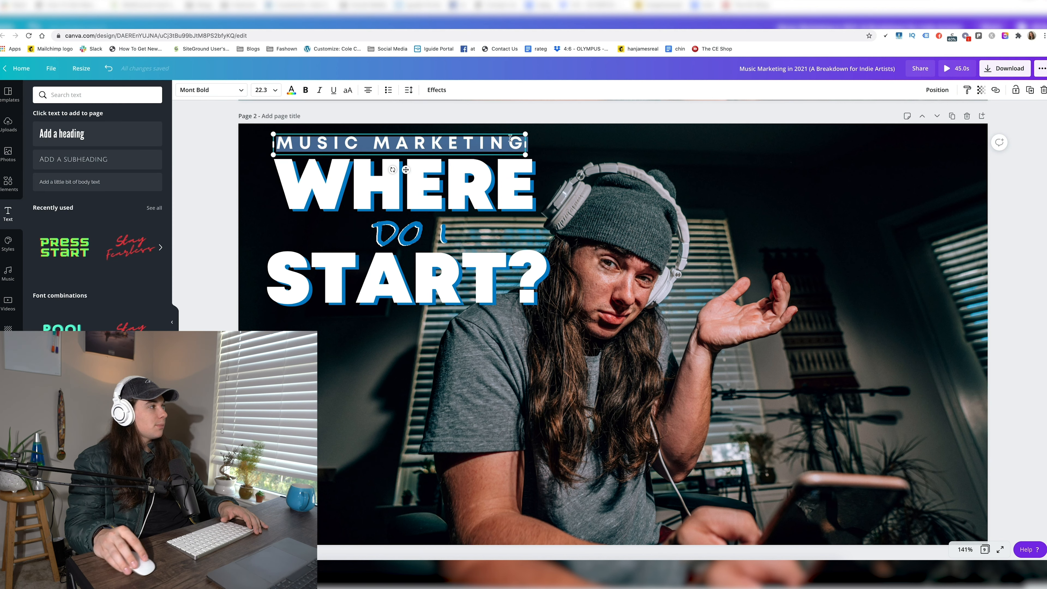
- Center the "MUSIC MARKETING" heading above "WHERE" and widen its letter spacing to 386
{"action": "left_click_drag", "start_coordinate": [415, 143], "coordinate": [526, 135]}
{"action": "left_click", "coordinate": [409, 90]}
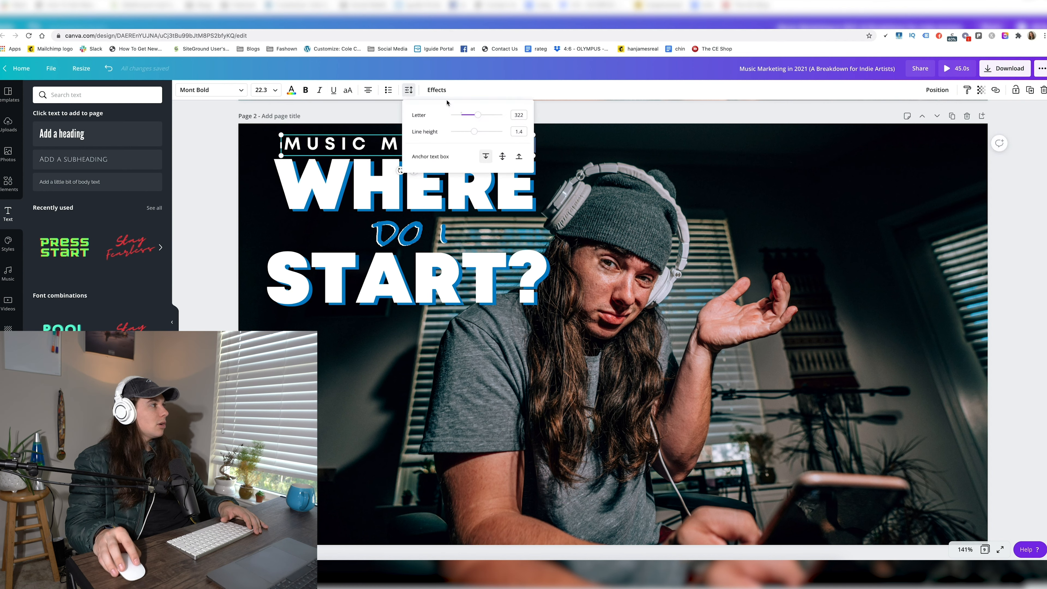
{"action": "left_click_drag", "start_coordinate": [477, 115], "coordinate": [482, 115]}
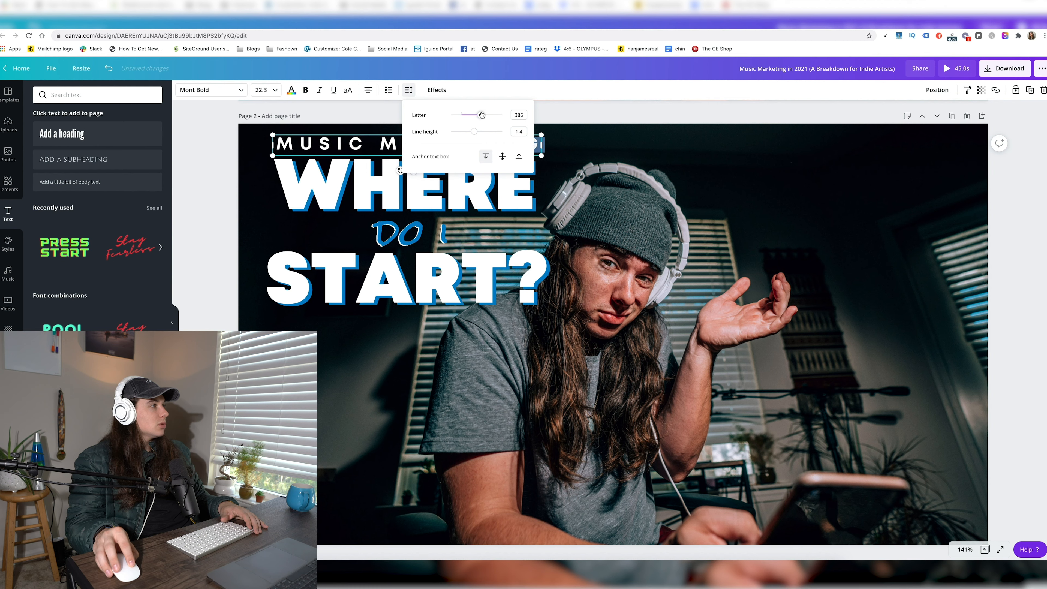
{"action": "left_click", "coordinate": [646, 186]}
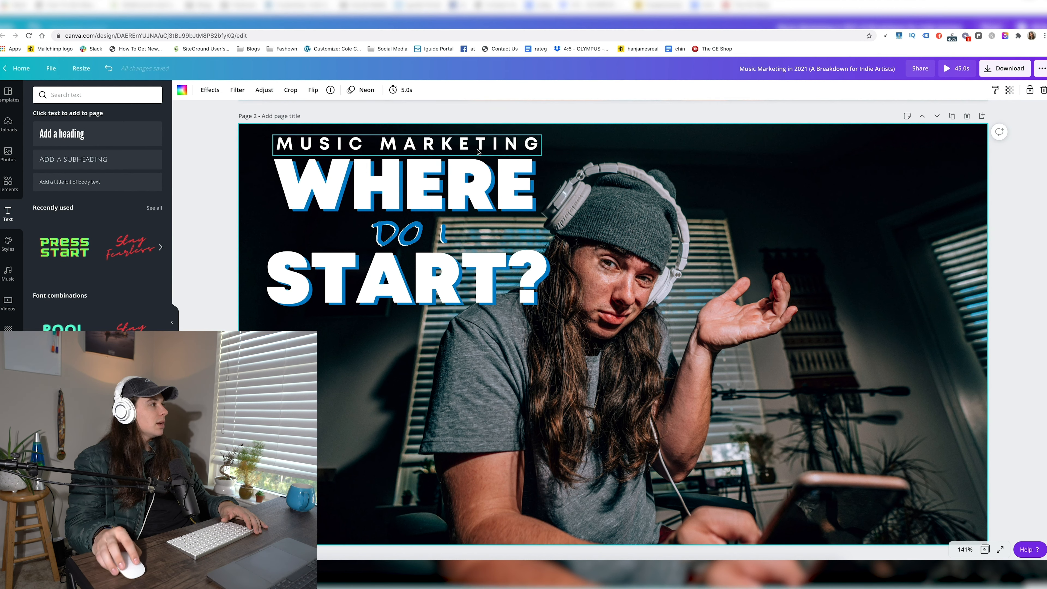
{"action": "left_click", "coordinate": [477, 149]}
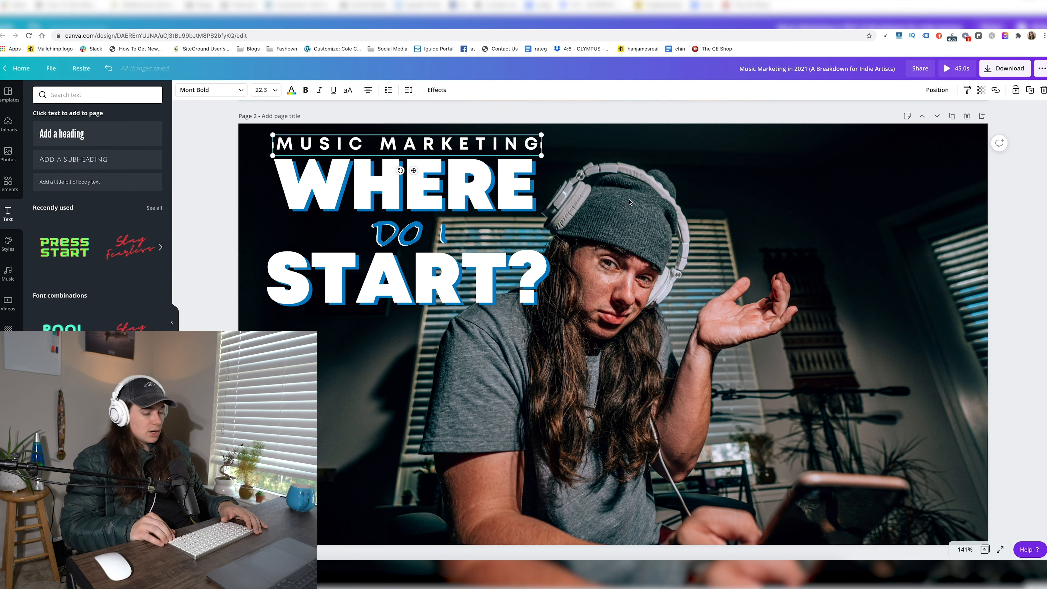
- Nudge the "MUSIC MARKETING" heading slightly down toward "WHERE" and keep it selected
{"action": "key", "text": "Down"}
{"action": "key", "text": "Down"}
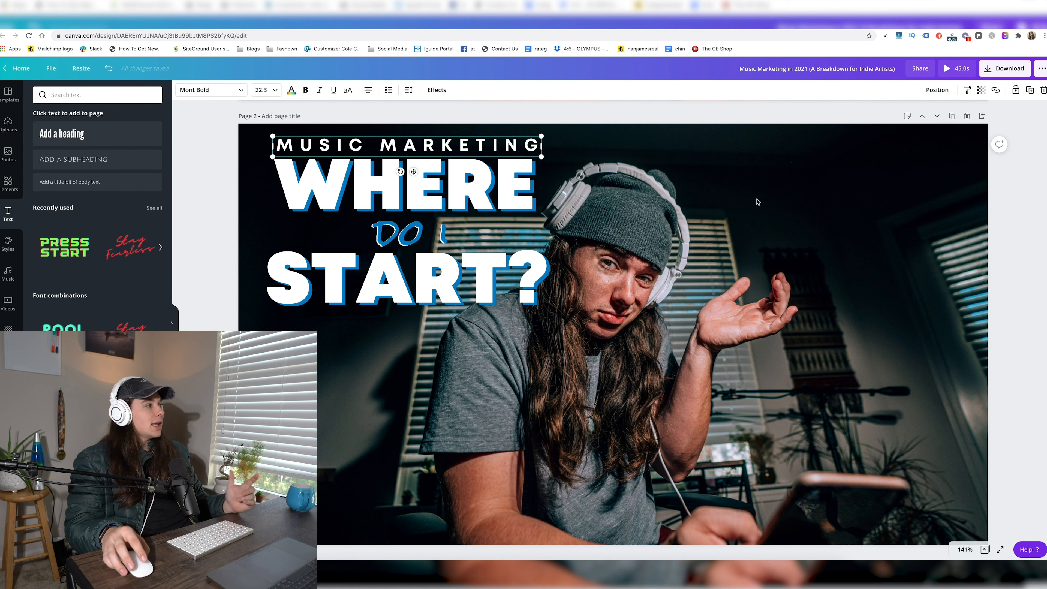
{"action": "left_click", "coordinate": [475, 264]}
{"action": "left_click", "coordinate": [517, 143]}
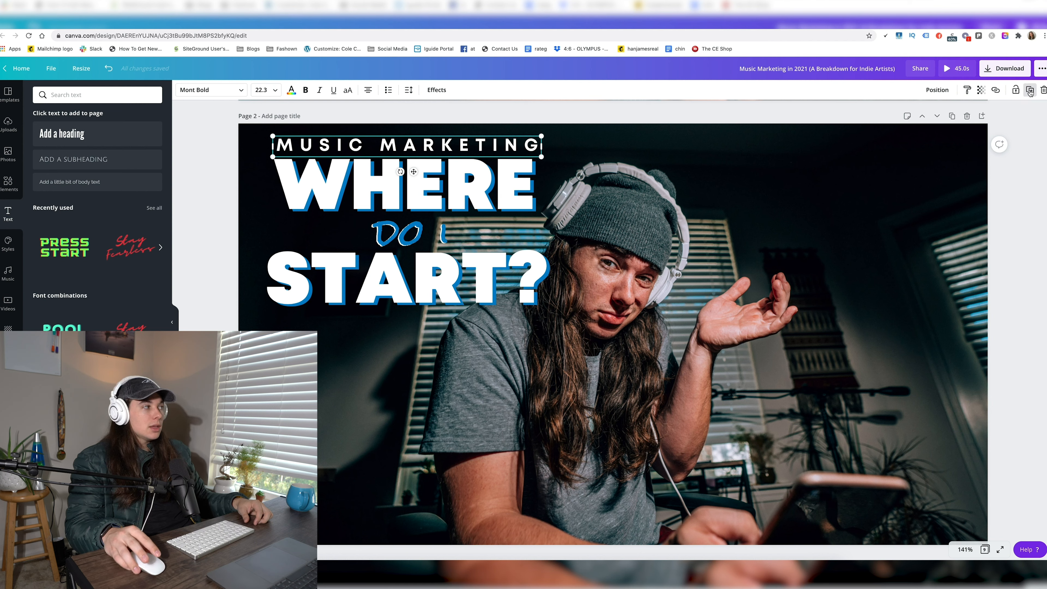
- Duplicate the "MUSIC MARKETING" heading as a blue copy and move that copy one layer backward
{"action": "left_click", "coordinate": [1030, 90]}
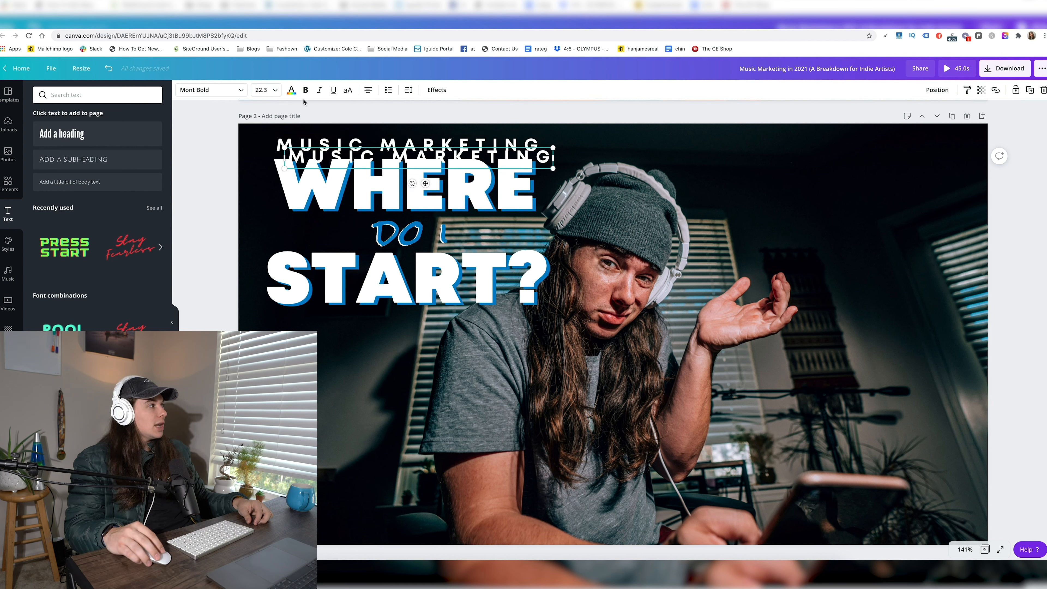
{"action": "left_click", "coordinate": [293, 90]}
{"action": "left_click", "coordinate": [42, 173]}
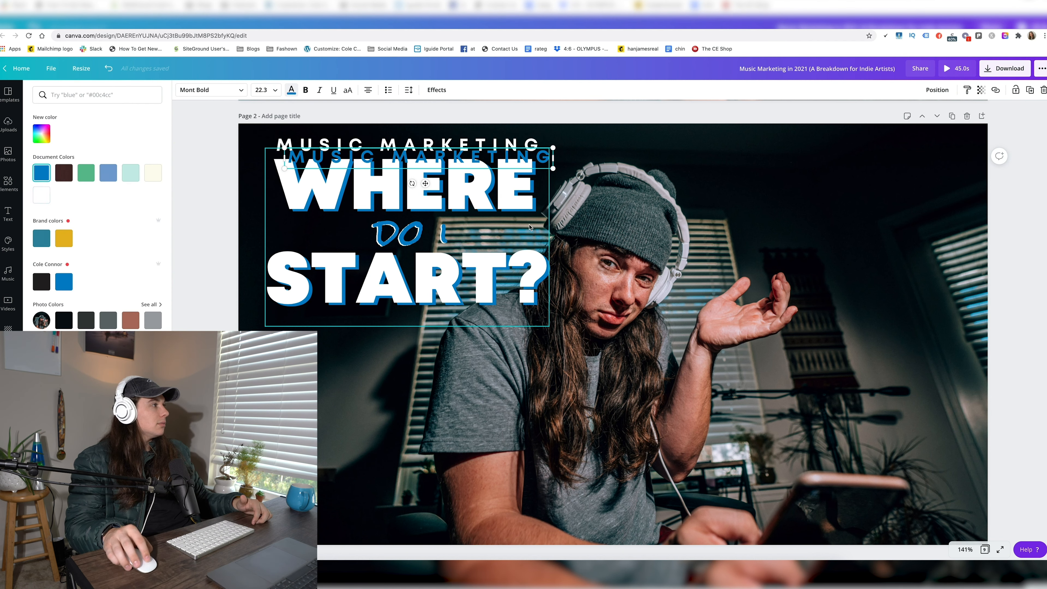
{"action": "left_click", "coordinate": [936, 90]}
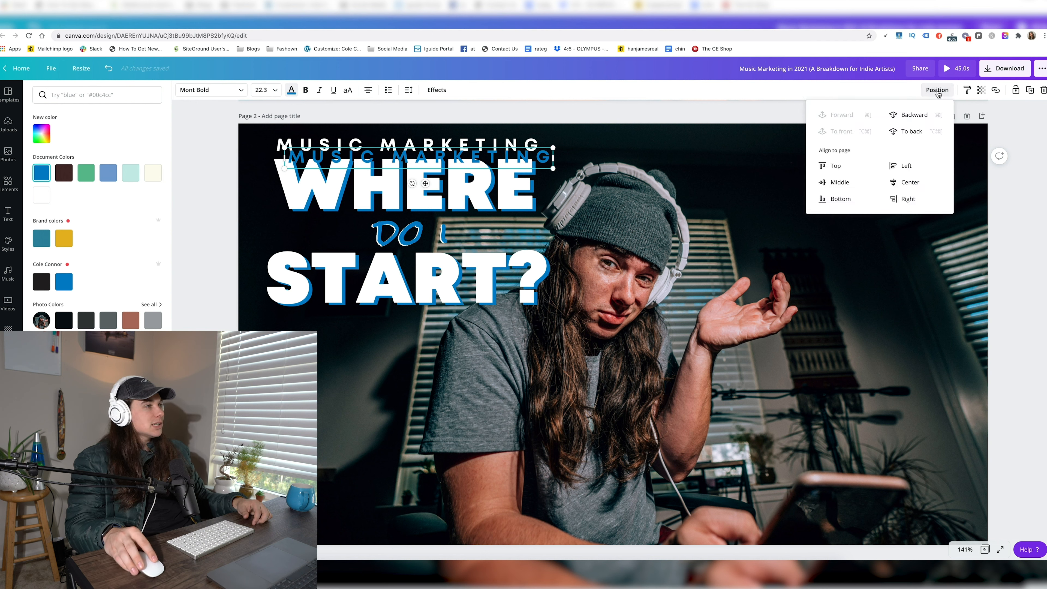
{"action": "left_click", "coordinate": [921, 120]}
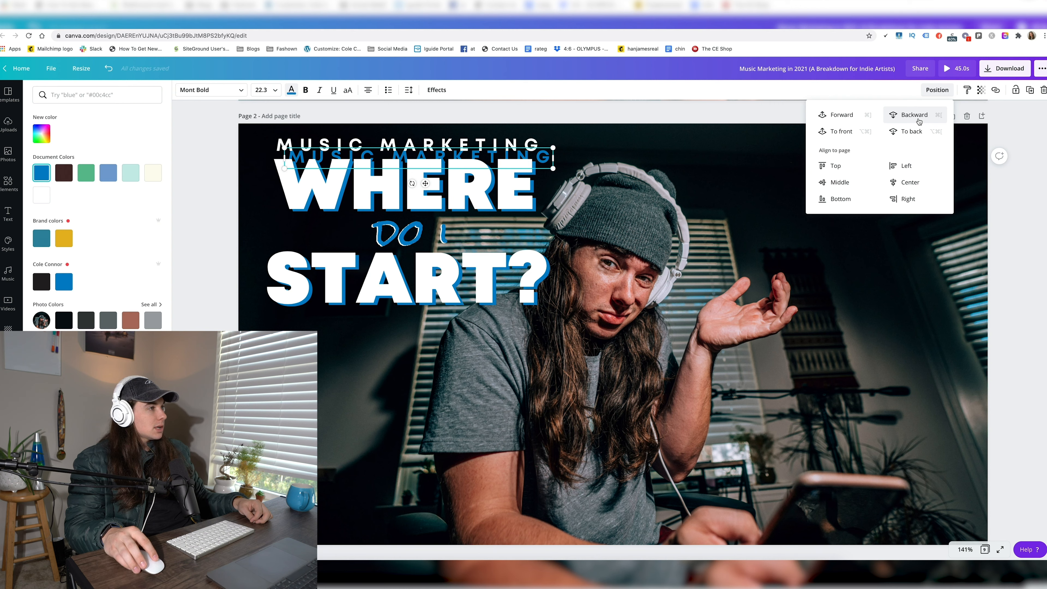
- Nudge the blue copy up and left until it sits just behind the white "MUSIC MARKETING" heading as an offset shadow
{"action": "key", "text": "Up"}
{"action": "key", "text": "Up"}
{"action": "key", "text": "Up"}
{"action": "key", "text": "Up"}
{"action": "key", "text": "Up"}
{"action": "key", "text": "Up"}
{"action": "key", "text": "Up"}
{"action": "key", "text": "Up"}
{"action": "key", "text": "Up"}
{"action": "key", "text": "Up"}
{"action": "key", "text": "Left"}
{"action": "key", "text": "Left"}
{"action": "key", "text": "Left"}
{"action": "key", "text": "Left"}
{"action": "key", "text": "Left"}
{"action": "key", "text": "Left"}
{"action": "key", "text": "Up"}
{"action": "key", "text": "Up"}
{"action": "key", "text": "Left"}
{"action": "key", "text": "Left"}
{"action": "key", "text": "Left"}
{"action": "key", "text": "Left"}
{"action": "key", "text": "Left"}
{"action": "key", "text": "Left"}
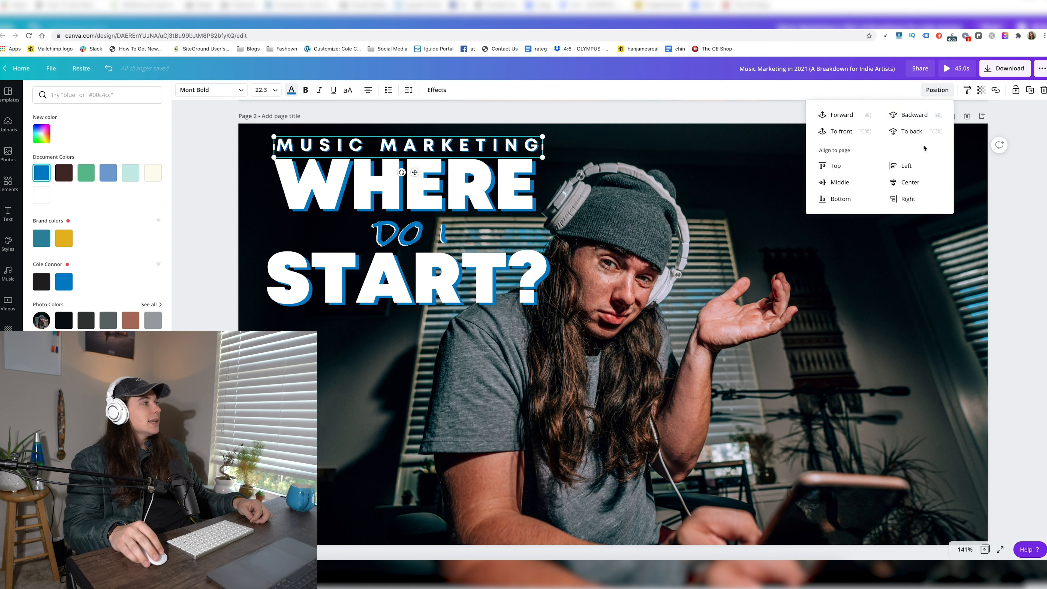
{"action": "key", "text": "Escape"}
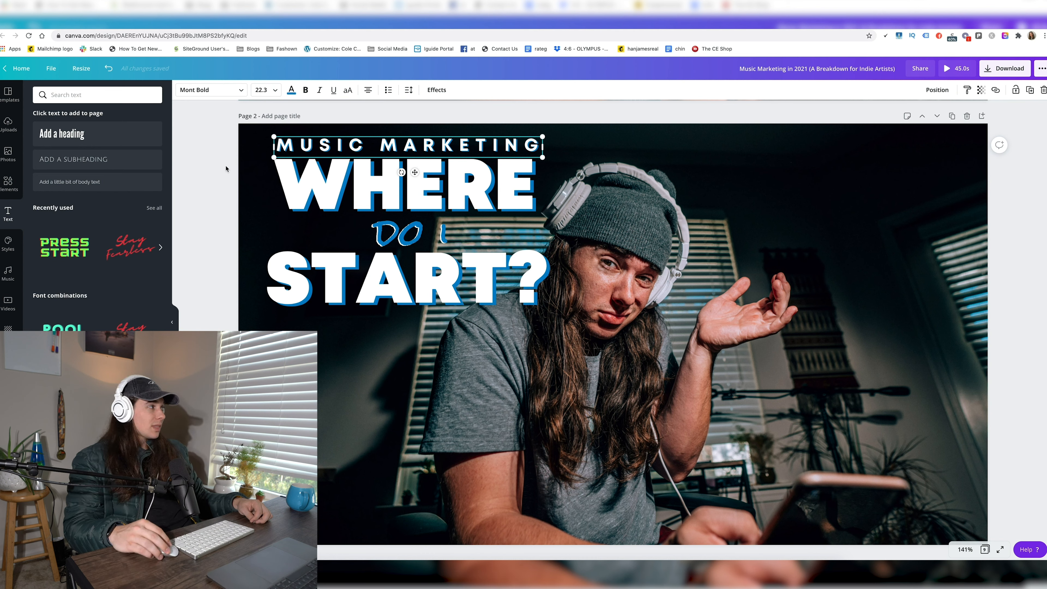
{"action": "key", "text": "Escape"}
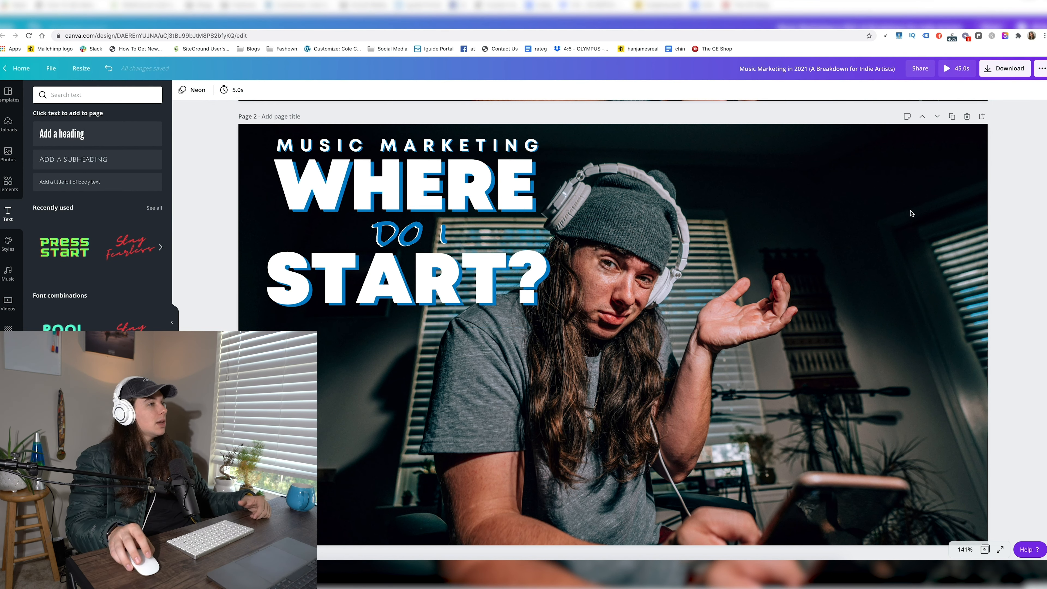
- Examine the blue music-staff graphic below "START?" on page 3 by selecting it within its group
{"action": "scroll", "coordinate": [911, 213], "scroll_direction": "down", "scroll_amount": 7}
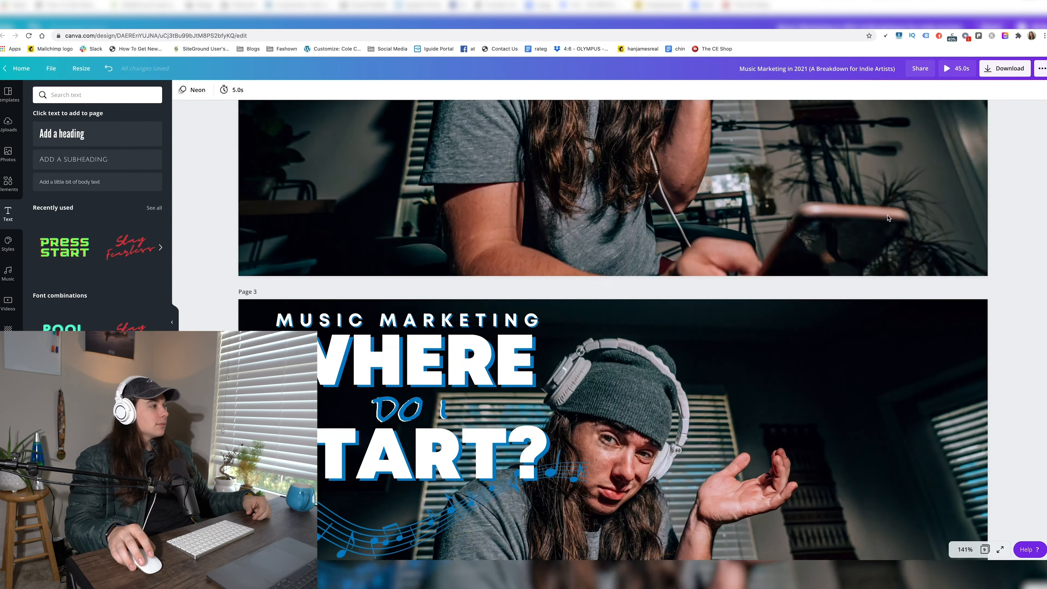
{"action": "scroll", "coordinate": [888, 218], "scroll_direction": "down", "scroll_amount": 5}
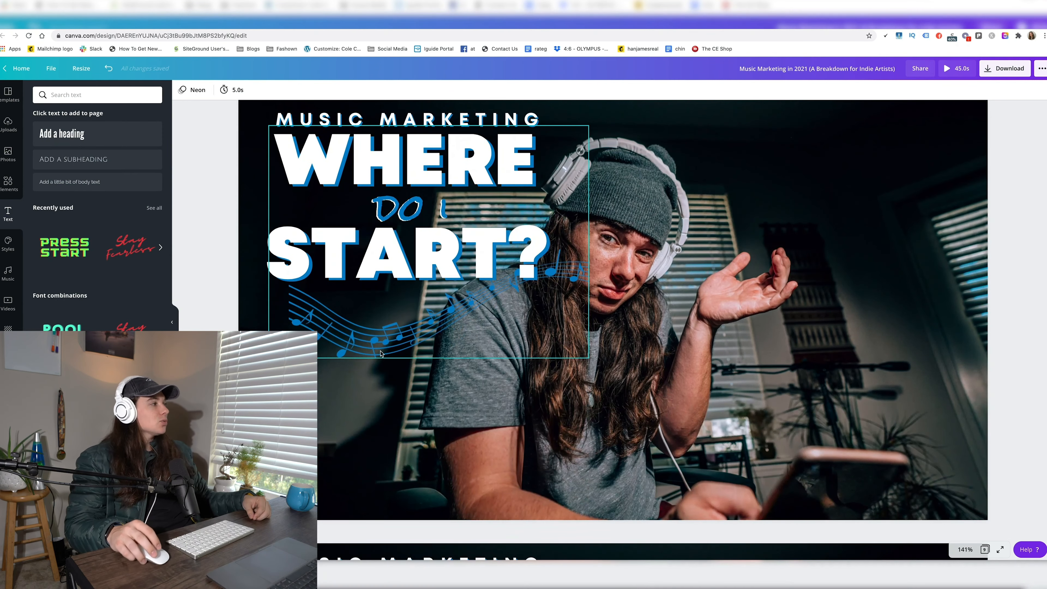
{"action": "left_click", "coordinate": [473, 305]}
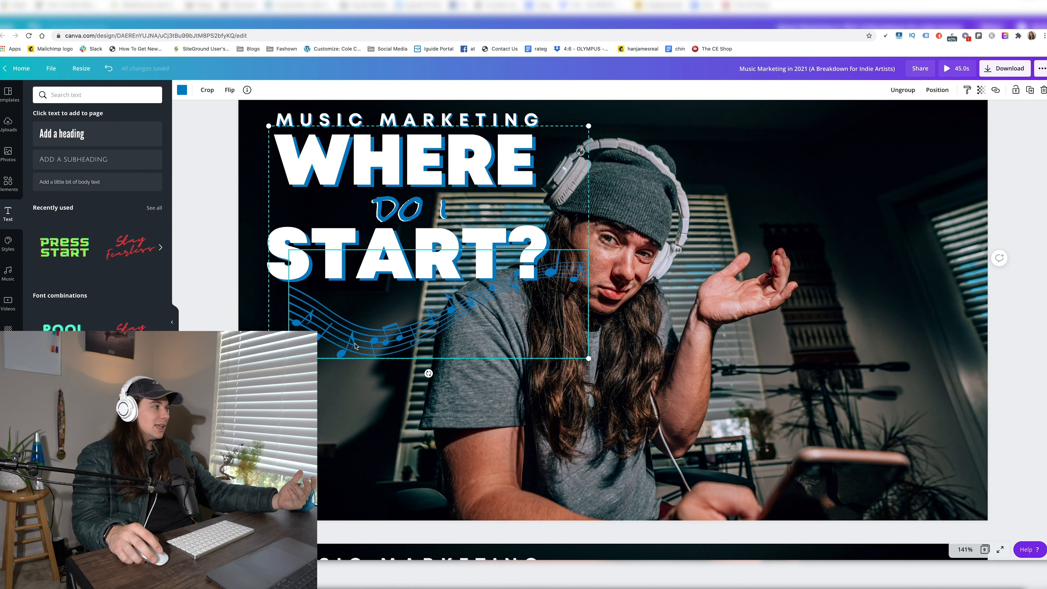
- Browse the recently used elements and search the elements library for "music"
{"action": "left_click", "coordinate": [7, 185]}
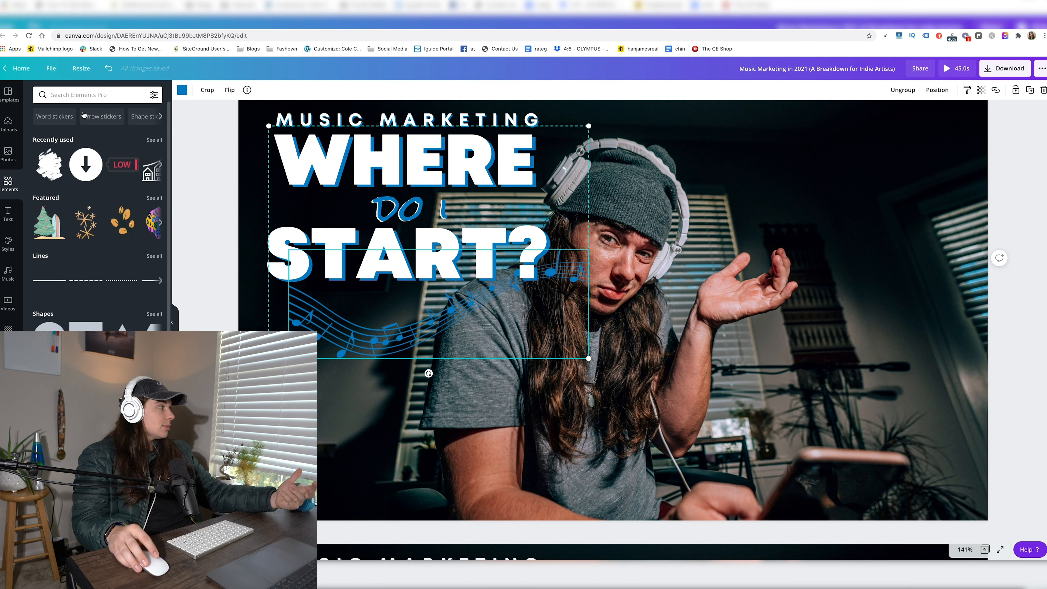
{"action": "left_click", "coordinate": [160, 168]}
{"action": "left_click", "coordinate": [160, 168]}
{"action": "left_click", "coordinate": [161, 168]}
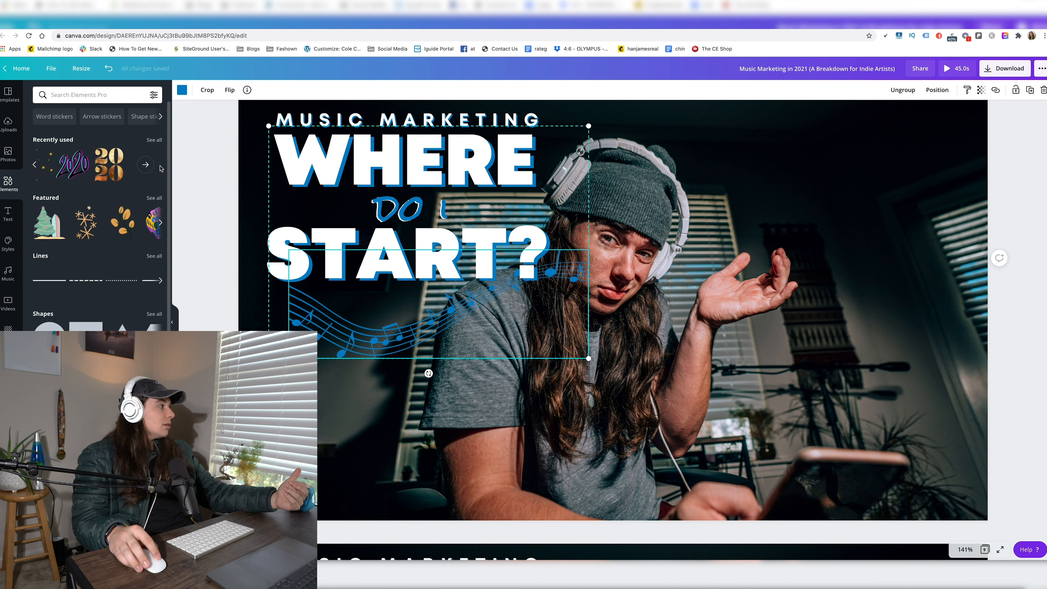
{"action": "scroll", "coordinate": [108, 322], "scroll_direction": "down", "scroll_amount": 4}
{"action": "scroll", "coordinate": [108, 248], "scroll_direction": "up", "scroll_amount": 1}
{"action": "left_click", "coordinate": [107, 96]}
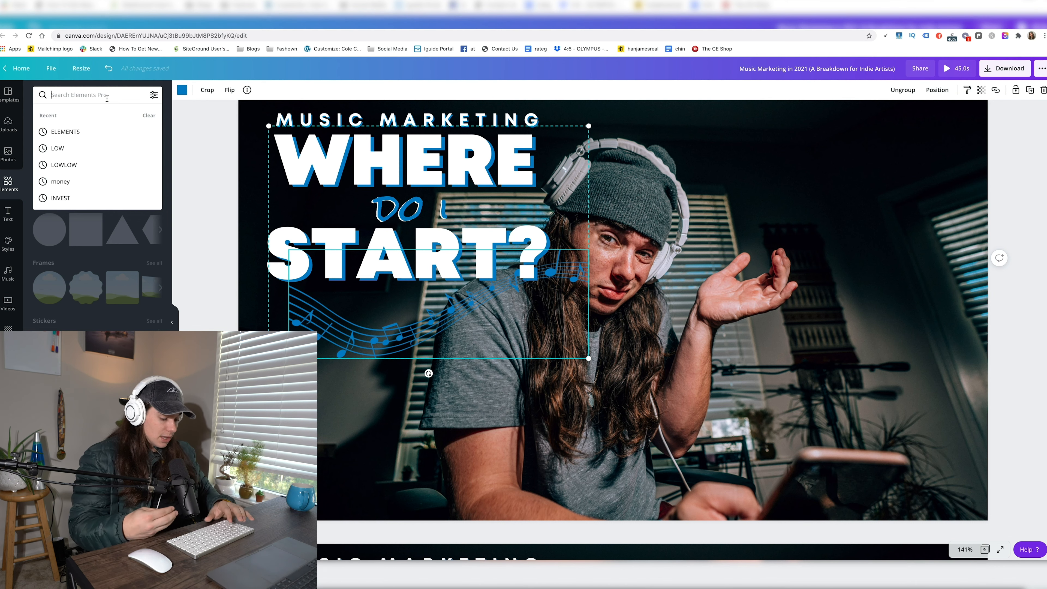
{"action": "type", "text": "music"}
{"action": "key", "text": "Return"}
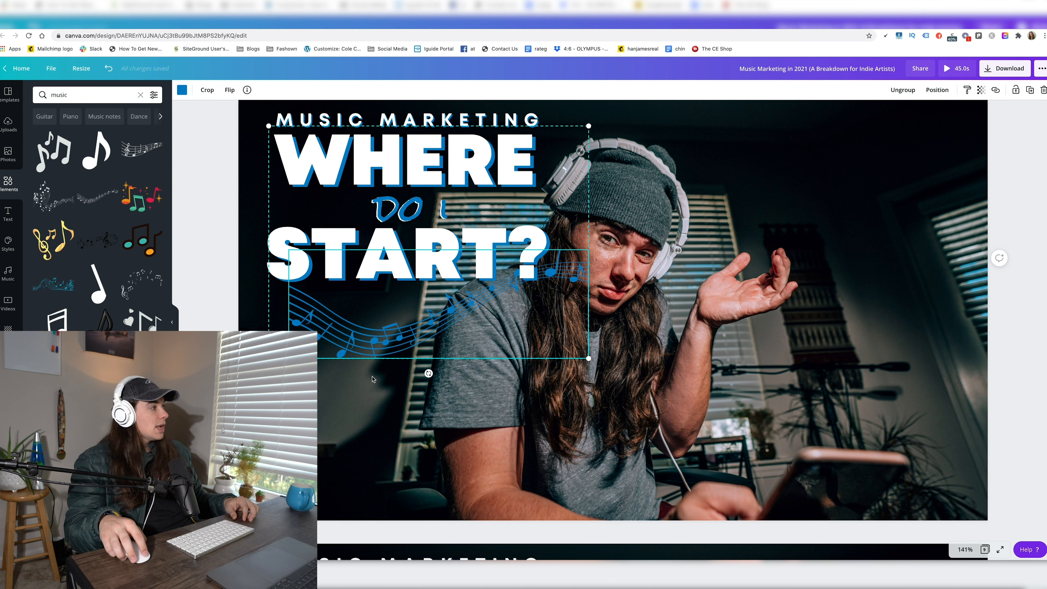
{"action": "left_click", "coordinate": [341, 442]}
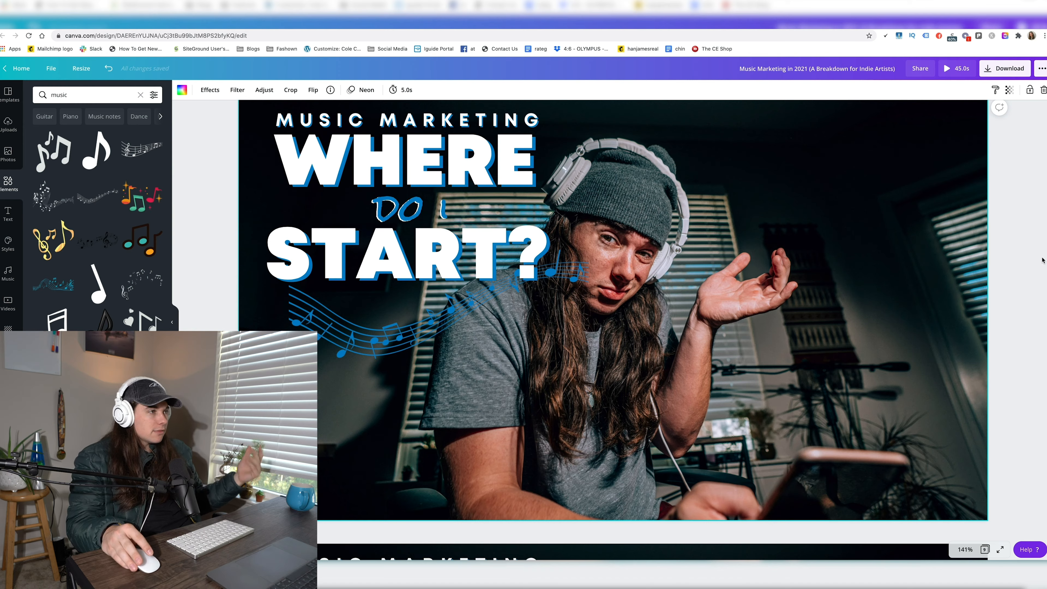
- Add the uploaded Instagram screenshot of the man in the beanie to page 4
{"action": "scroll", "coordinate": [901, 272], "scroll_direction": "up", "scroll_amount": 3}
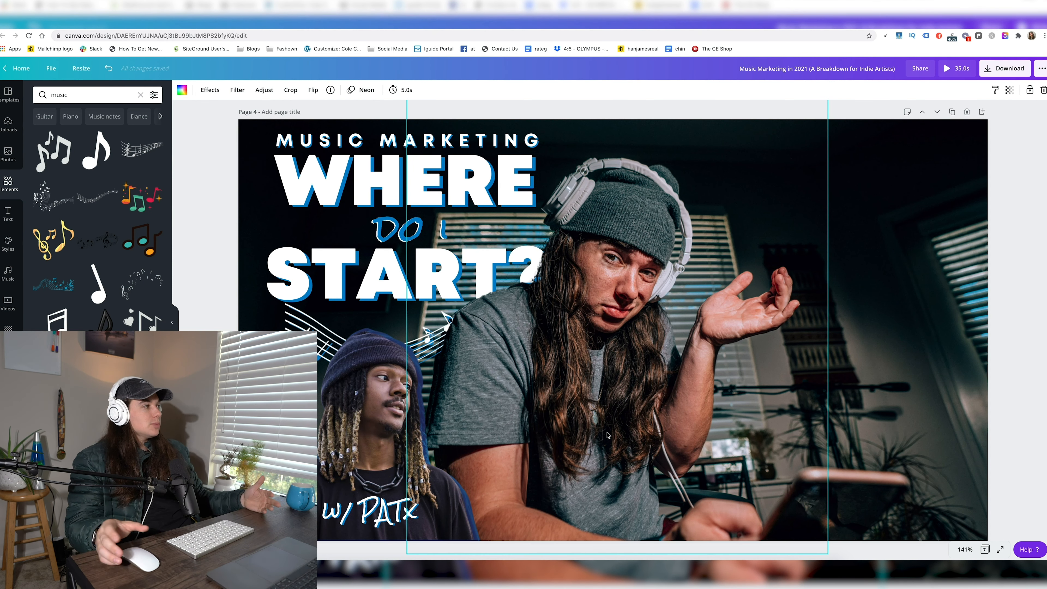
{"action": "scroll", "coordinate": [680, 445], "scroll_direction": "down", "scroll_amount": 1}
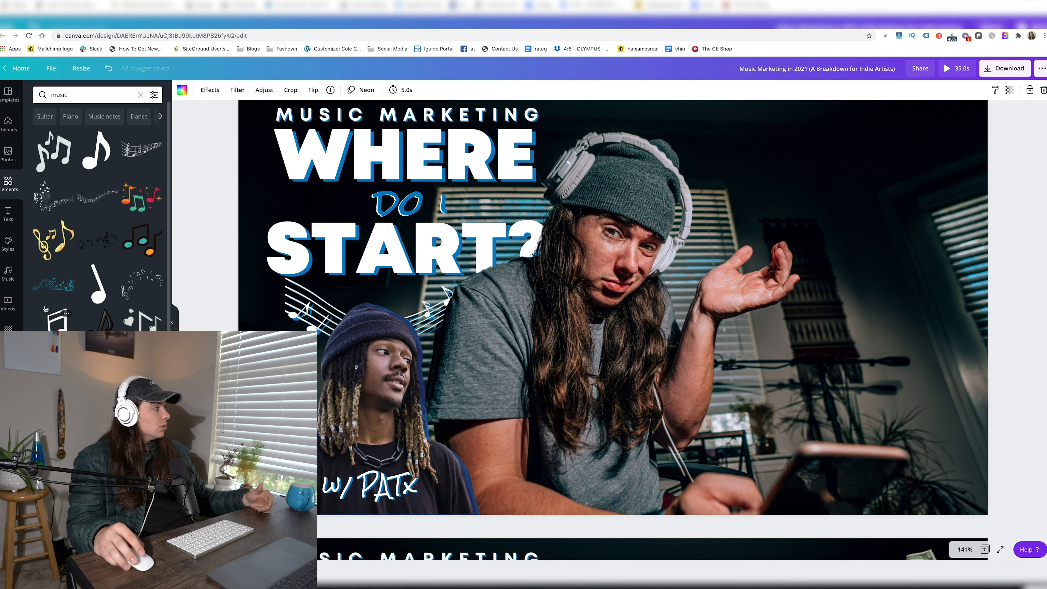
{"action": "left_click", "coordinate": [8, 124]}
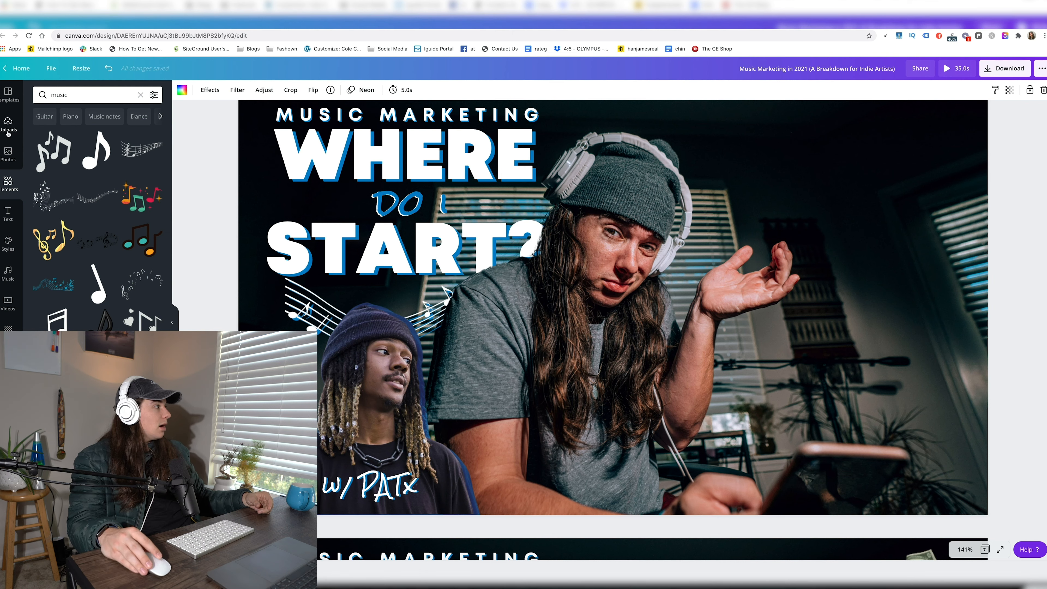
{"action": "scroll", "coordinate": [123, 220], "scroll_direction": "down", "scroll_amount": 10}
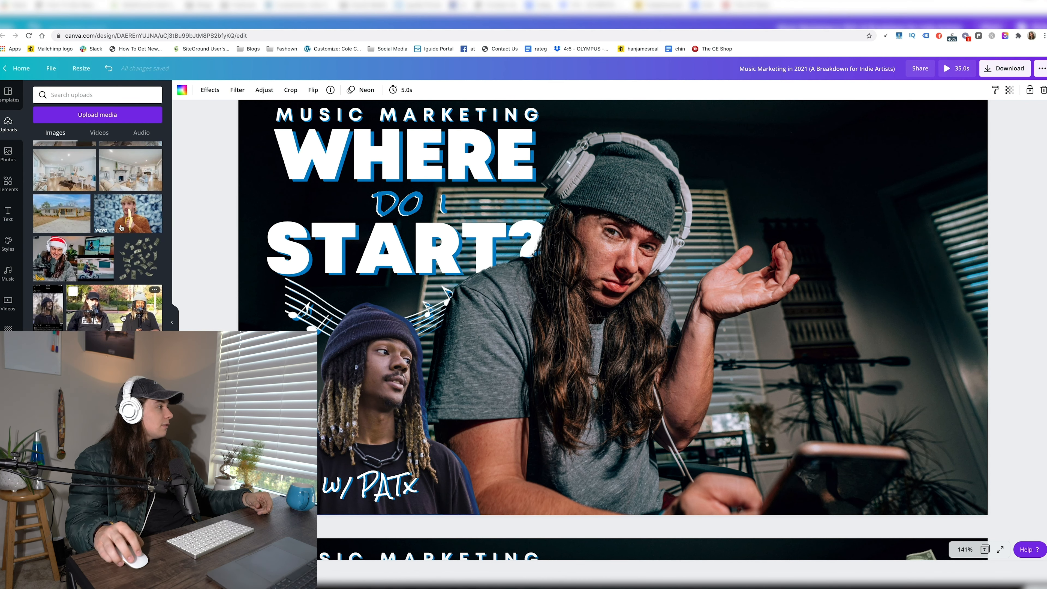
{"action": "left_click", "coordinate": [48, 321]}
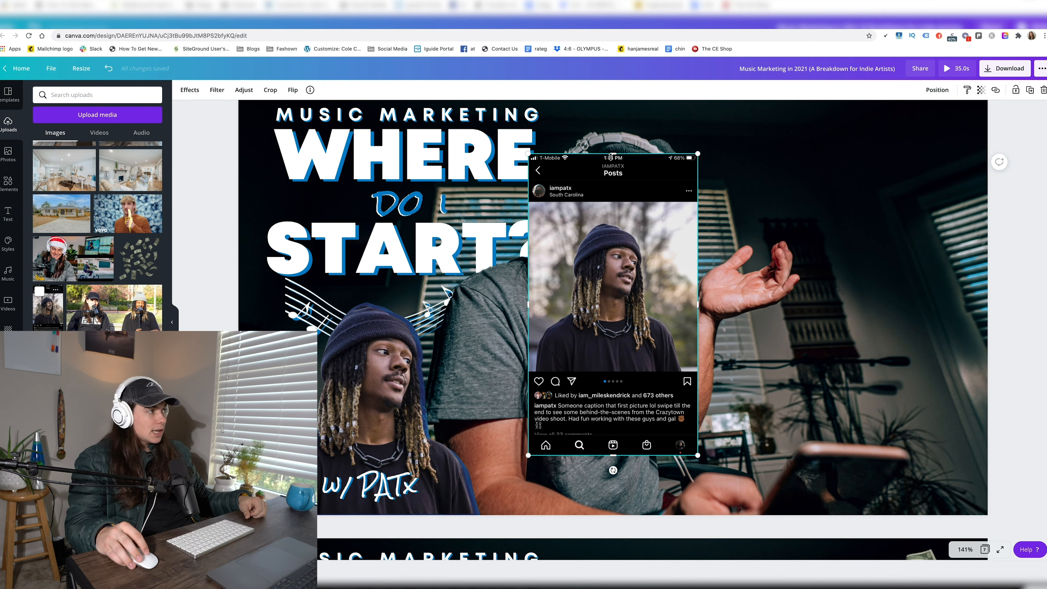
- Crop the Instagram screenshot to just the portrait photo and remove its background
{"action": "left_click_drag", "start_coordinate": [613, 165], "coordinate": [613, 220]}
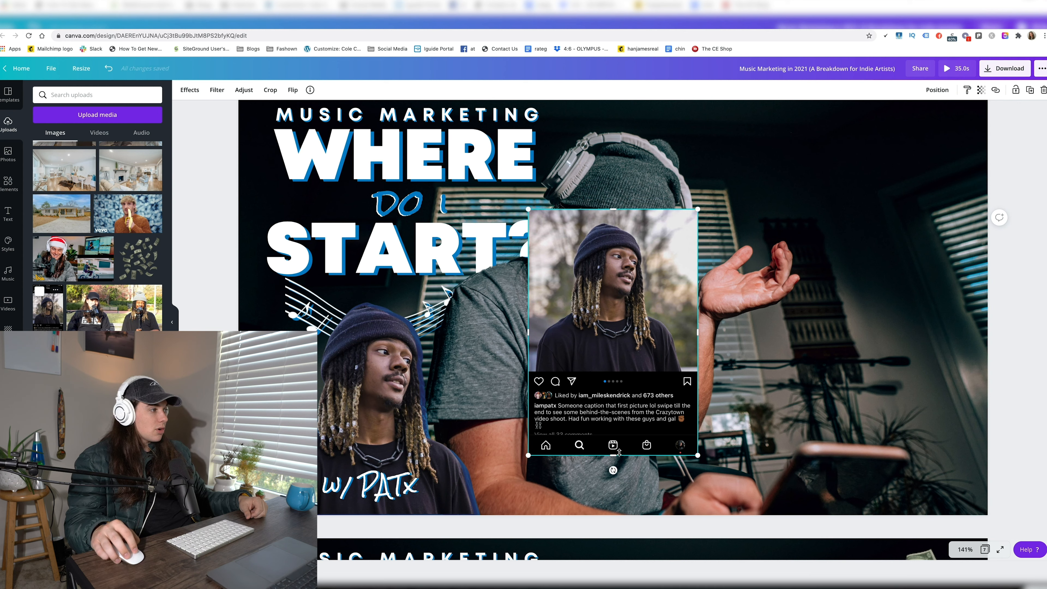
{"action": "left_click_drag", "start_coordinate": [618, 431], "coordinate": [618, 369]}
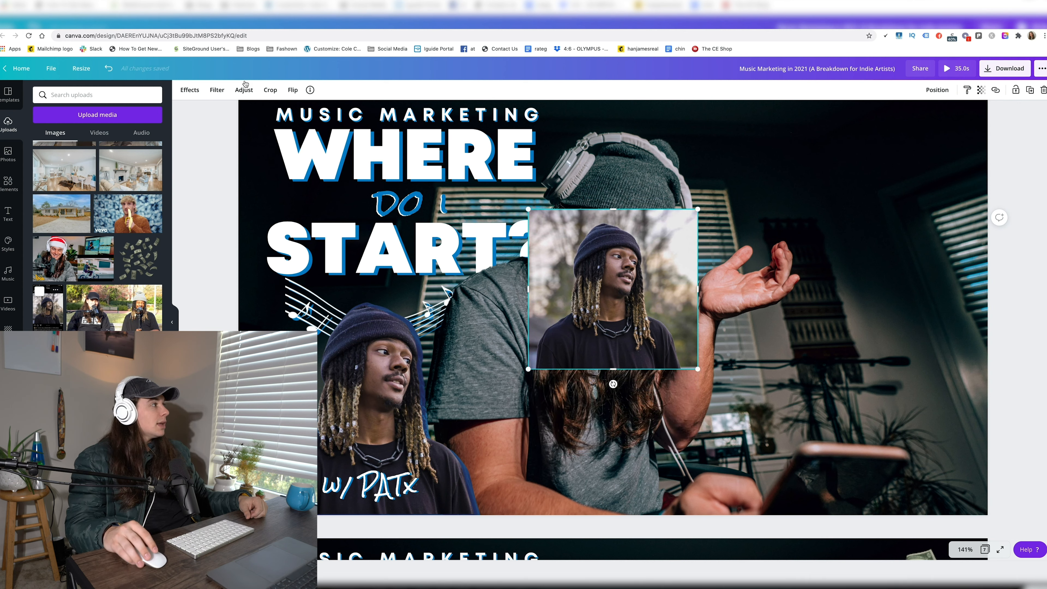
{"action": "left_click", "coordinate": [184, 92]}
{"action": "left_click", "coordinate": [82, 119]}
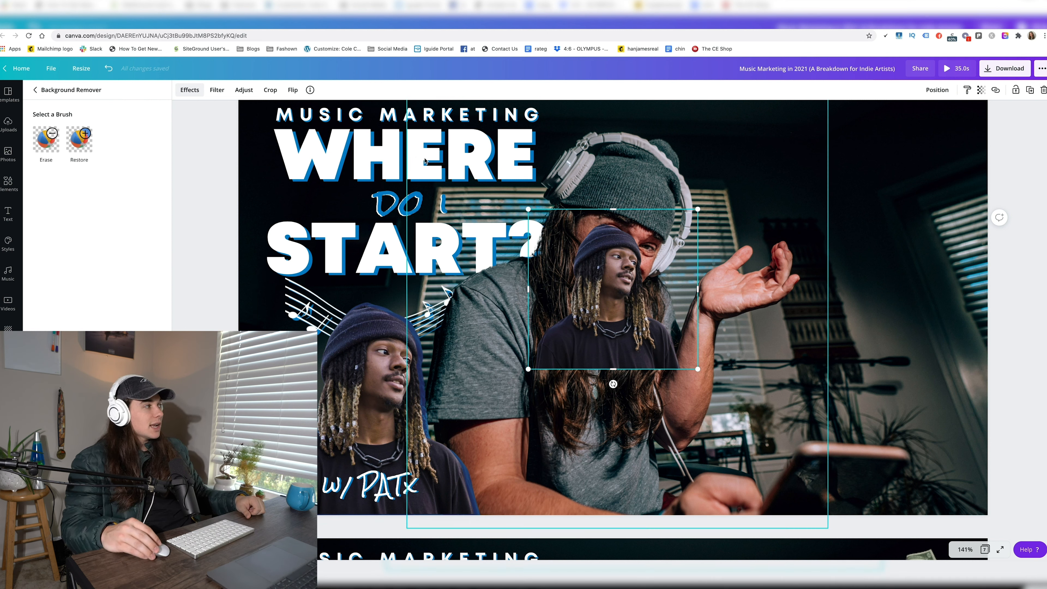
- Duplicate the portrait cutout and remove the background from the duplicate
{"action": "left_click", "coordinate": [1030, 90]}
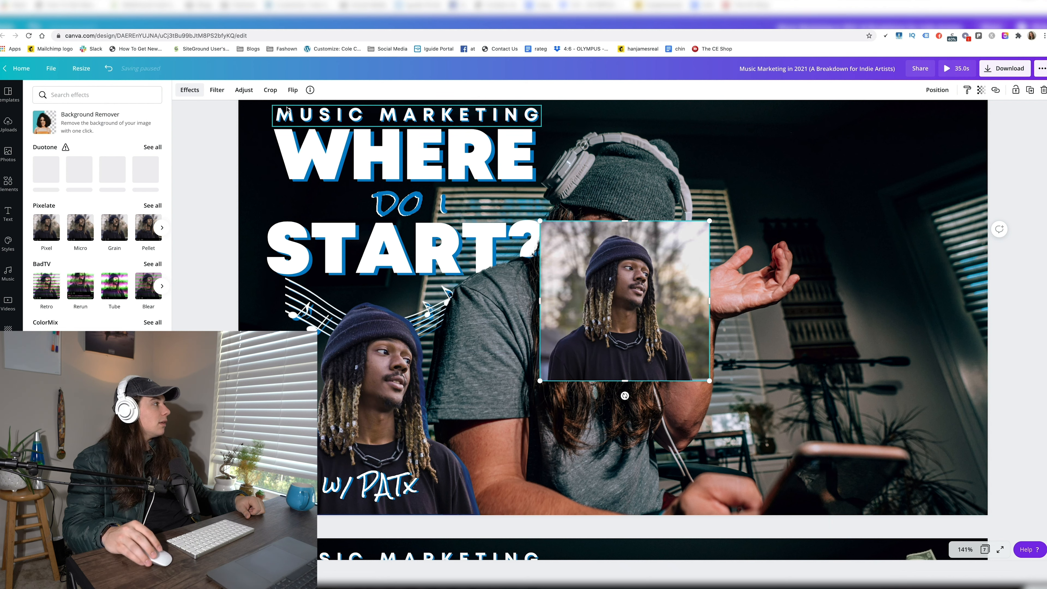
{"action": "left_click", "coordinate": [191, 89]}
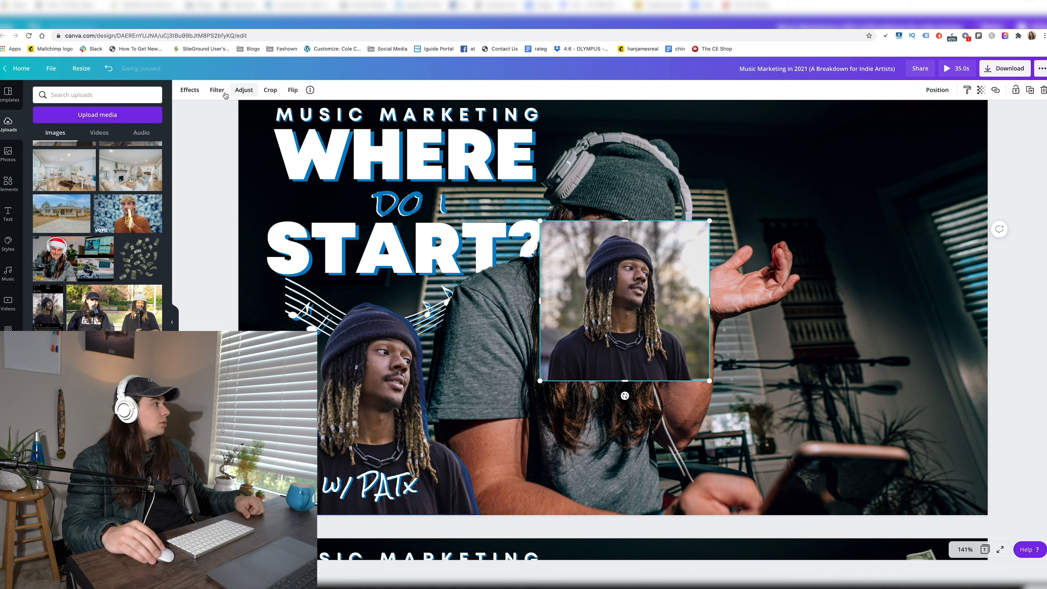
{"action": "left_click", "coordinate": [181, 89]}
{"action": "left_click", "coordinate": [62, 128]}
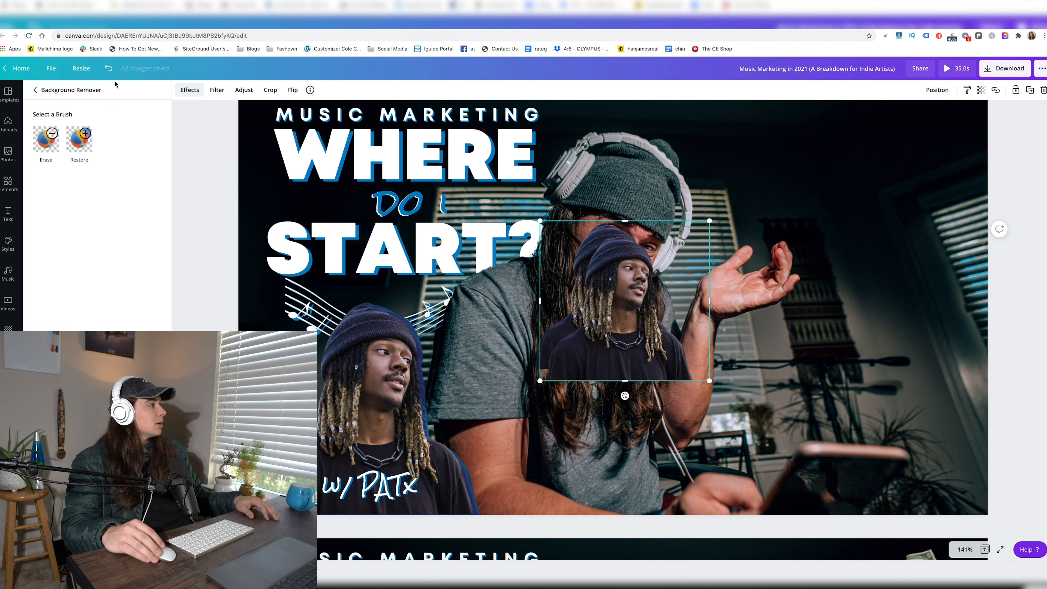
- Apply the Sea Blue duotone effect to the duplicated portrait cutout
{"action": "left_click", "coordinate": [34, 90]}
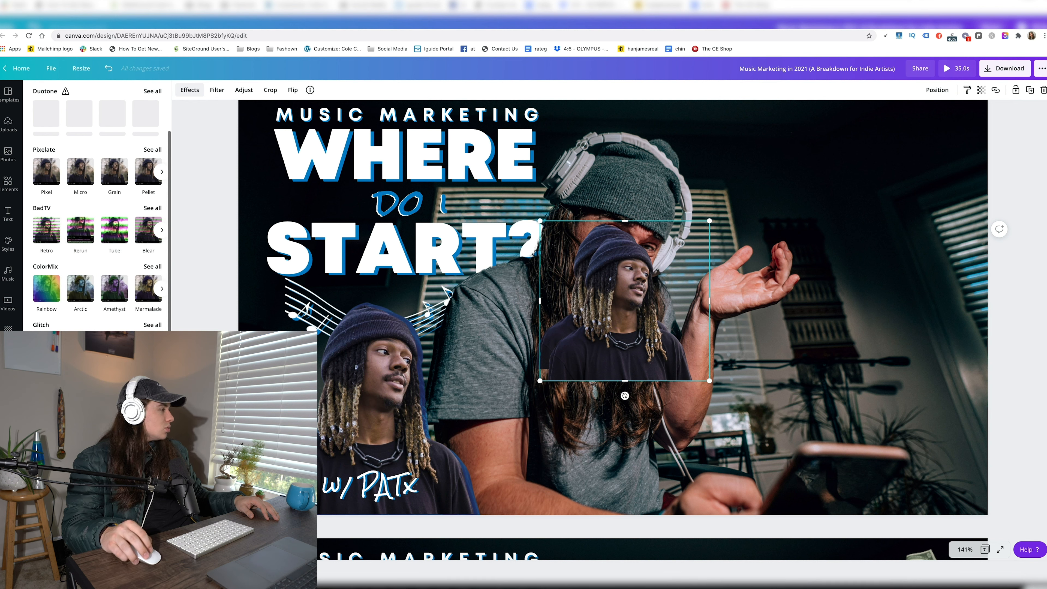
{"action": "scroll", "coordinate": [97, 207], "scroll_direction": "up", "scroll_amount": 2}
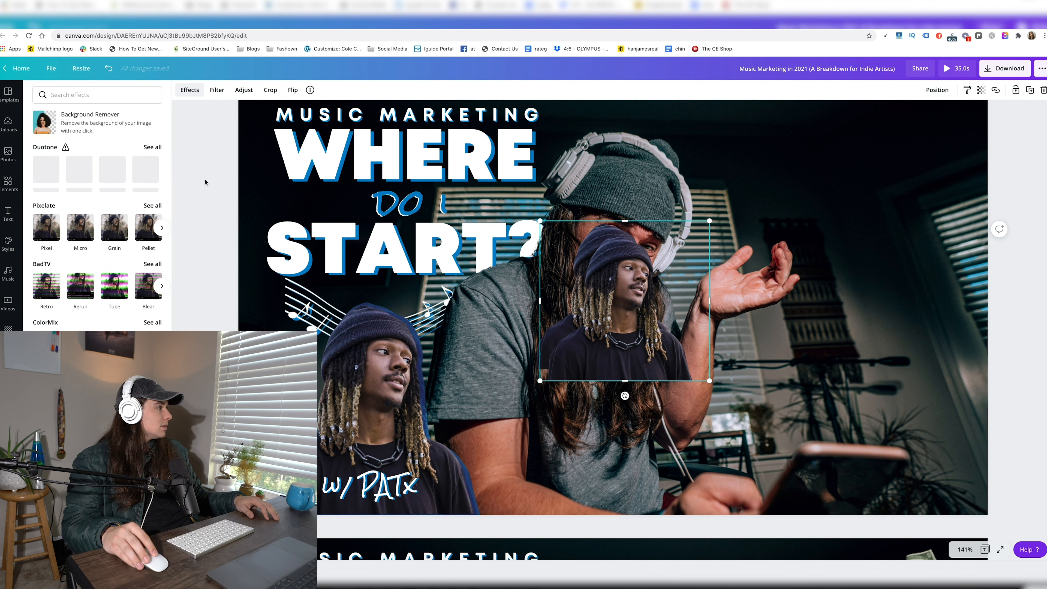
{"action": "left_click", "coordinate": [8, 124]}
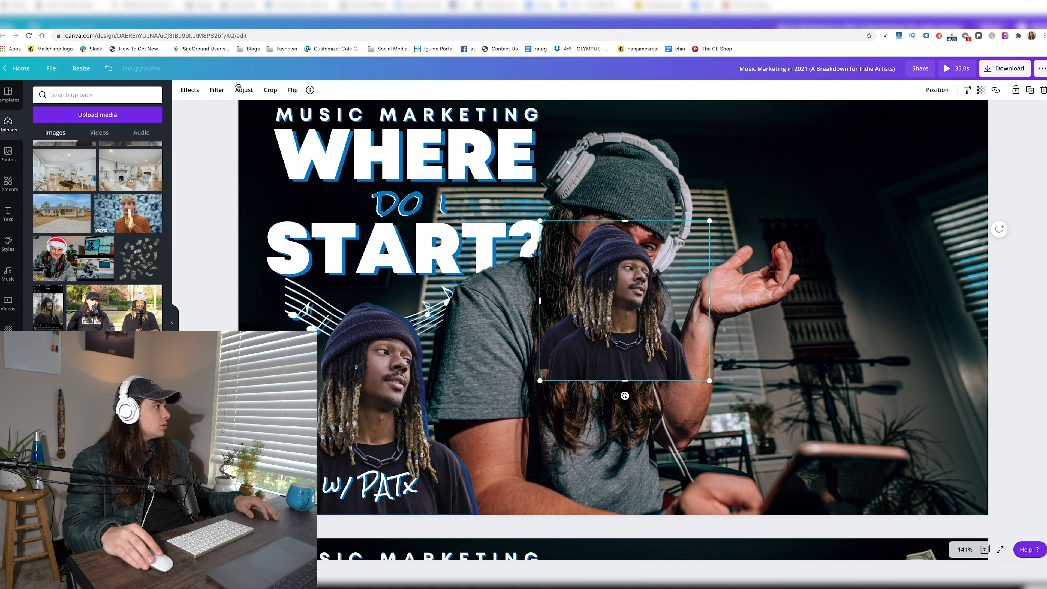
{"action": "left_click", "coordinate": [190, 90]}
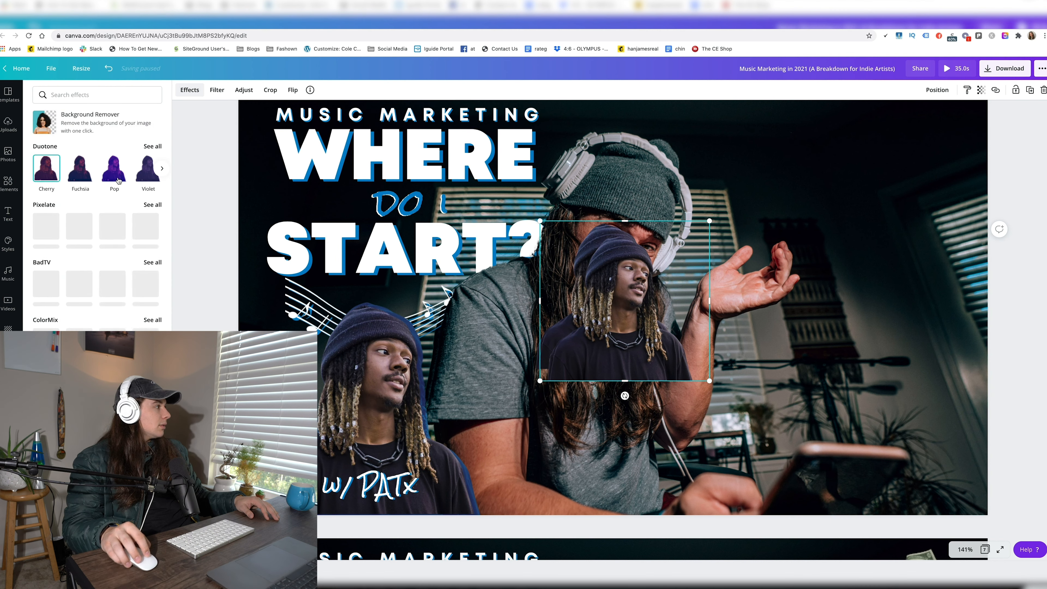
{"action": "left_click", "coordinate": [162, 168]}
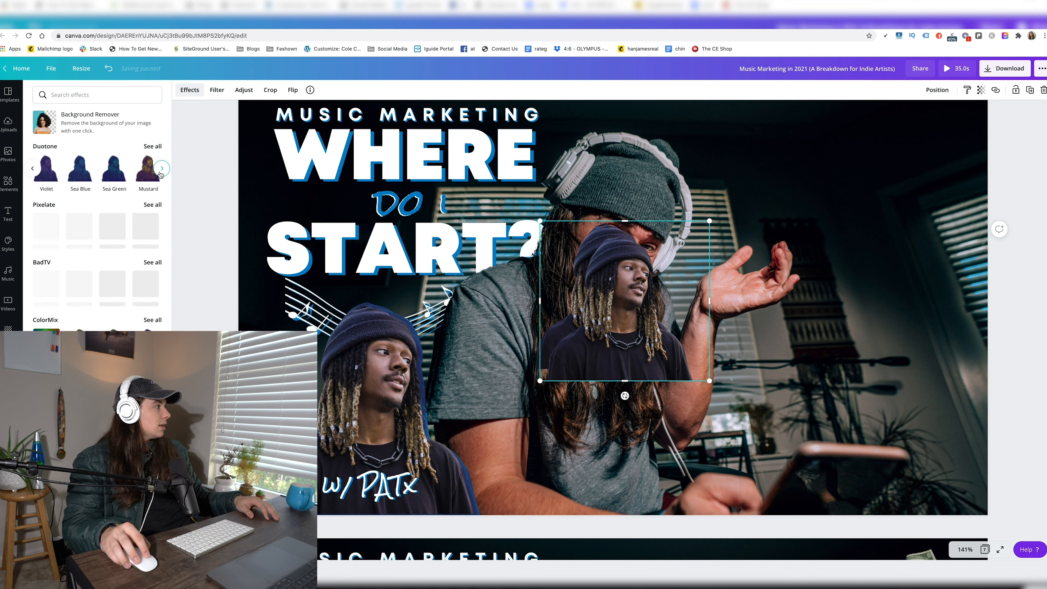
{"action": "left_click", "coordinate": [80, 168]}
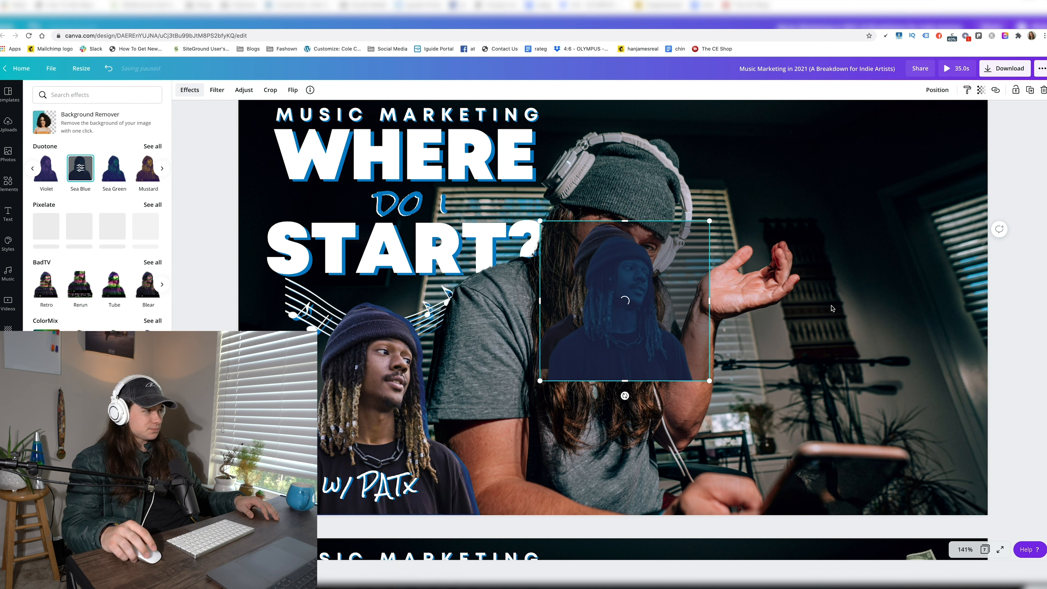
- Send the blue portrait copy one layer backward and nudge it up and left into a thin shadow behind the original cutout
{"action": "left_click", "coordinate": [944, 95]}
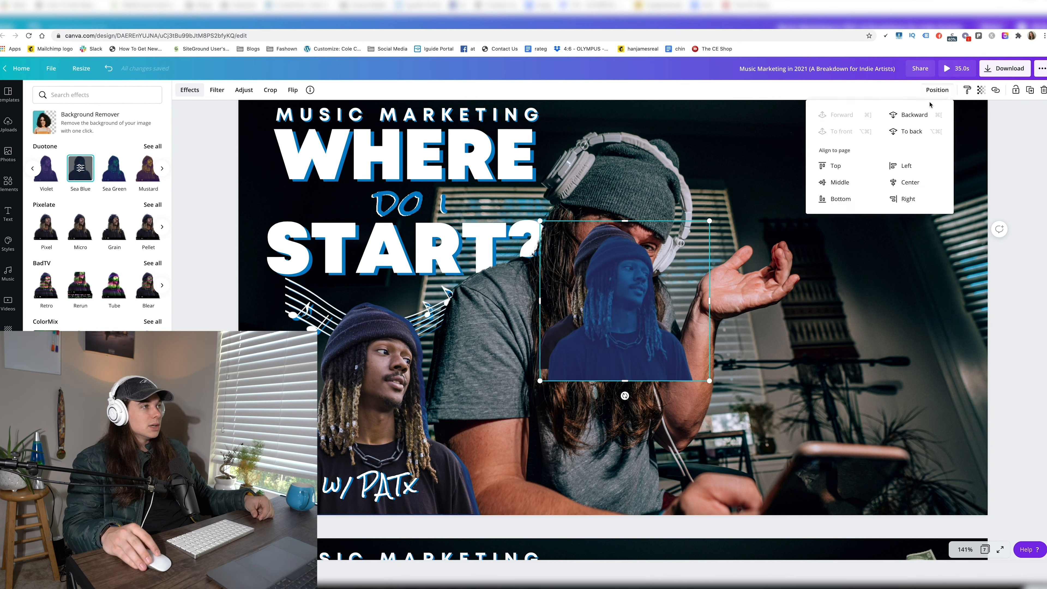
{"action": "left_click", "coordinate": [914, 122]}
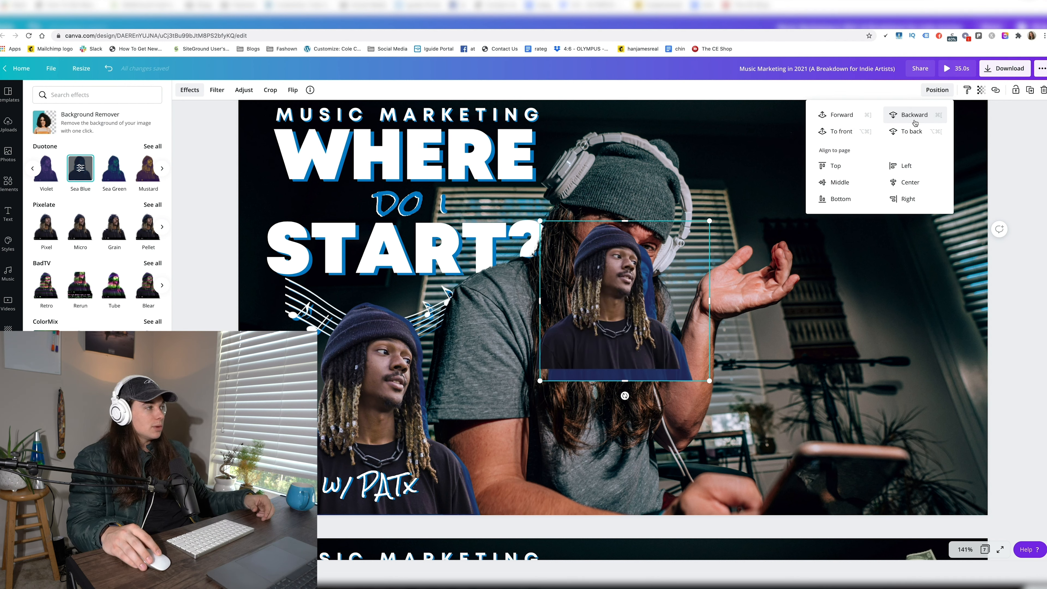
{"action": "key", "text": "Up"}
{"action": "key", "text": "Up"}
{"action": "key", "text": "Up"}
{"action": "key", "text": "Up"}
{"action": "key", "text": "Up"}
{"action": "key", "text": "Up"}
{"action": "key", "text": "Up"}
{"action": "key", "text": "Up"}
{"action": "key", "text": "Up"}
{"action": "key", "text": "Up"}
{"action": "key", "text": "Up"}
{"action": "key", "text": "Up"}
{"action": "key", "text": "Up"}
{"action": "key", "text": "Up"}
{"action": "key", "text": "Up"}
{"action": "key", "text": "Up"}
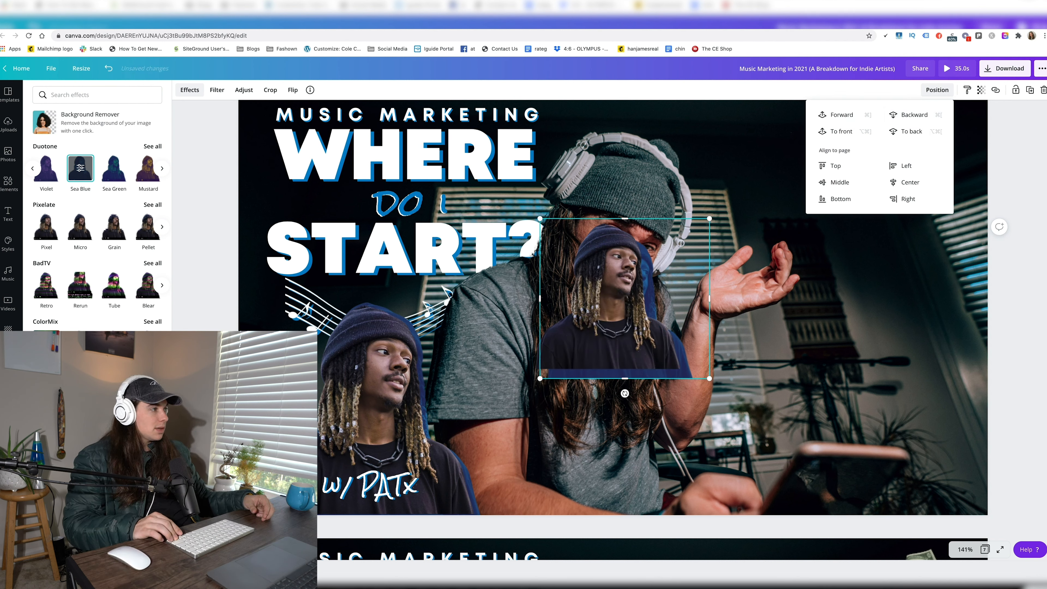
{"action": "key", "text": "Up"}
{"action": "key", "text": "Up"}
{"action": "key", "text": "Up"}
{"action": "key", "text": "Left"}
{"action": "key", "text": "Left"}
{"action": "key", "text": "Left"}
{"action": "key", "text": "Left"}
{"action": "key", "text": "Left"}
{"action": "key", "text": "Left"}
{"action": "key", "text": "Left"}
{"action": "key", "text": "Left"}
{"action": "key", "text": "Left"}
{"action": "key", "text": "Left"}
{"action": "key", "text": "Left"}
{"action": "key", "text": "Left"}
{"action": "key", "text": "Left"}
{"action": "key", "text": "Left"}
{"action": "key", "text": "Left"}
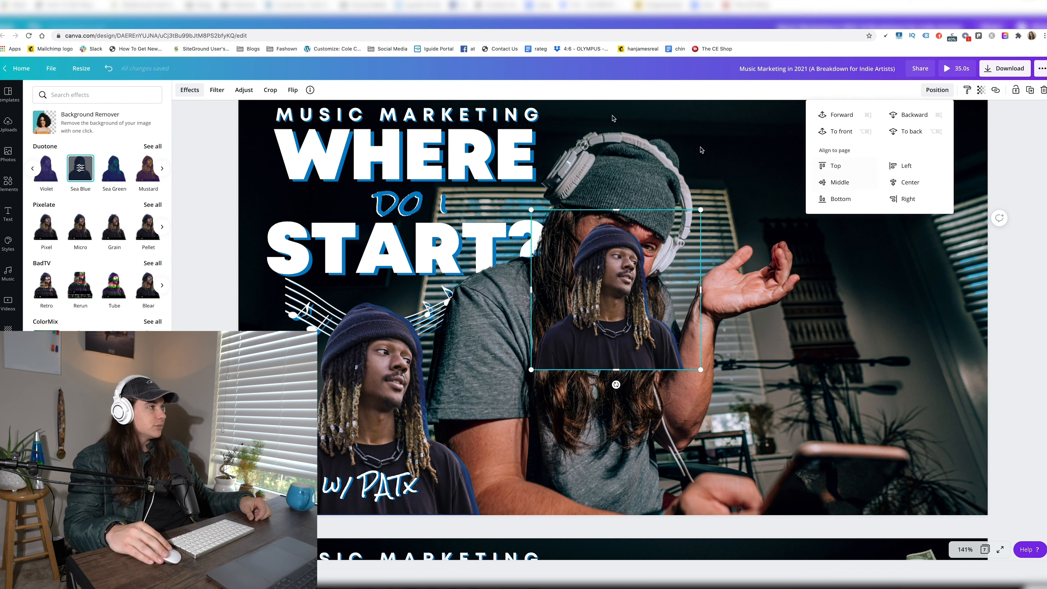
- Delete the practice portrait cutout and its blue shadow copy from the page
{"action": "left_click", "coordinate": [609, 95]}
{"action": "left_click_drag", "start_coordinate": [1017, 388], "coordinate": [1024, 338]}
{"action": "left_click", "coordinate": [645, 291]}
{"action": "key", "text": "BackSpace"}
{"action": "left_click", "coordinate": [674, 299]}
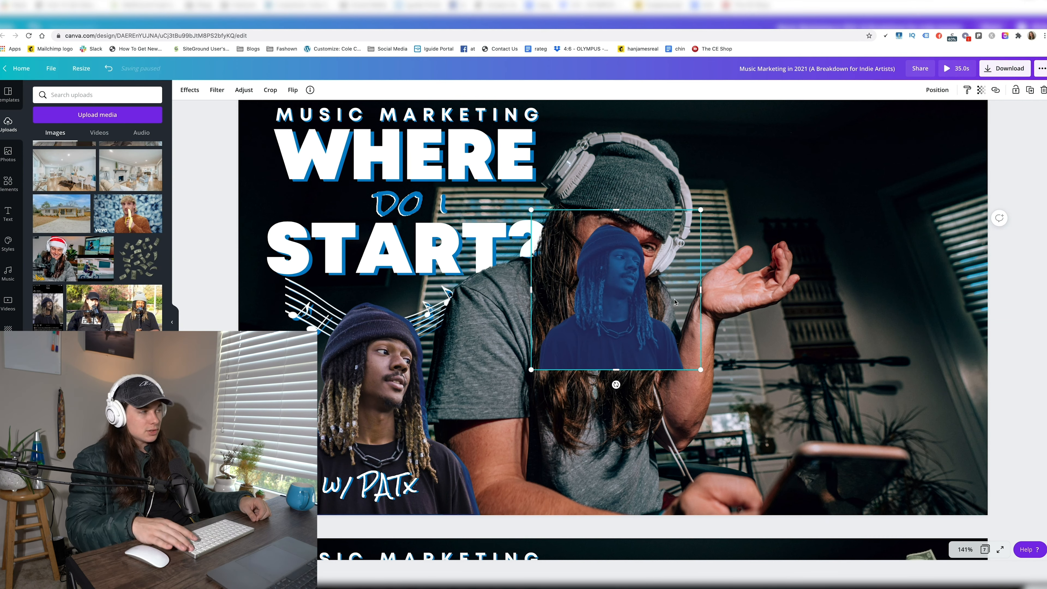
{"action": "key", "text": "BackSpace"}
- Delete the redundant page directly below page 4
{"action": "scroll", "coordinate": [783, 288], "scroll_direction": "down", "scroll_amount": 3}
{"action": "scroll", "coordinate": [804, 289], "scroll_direction": "up", "scroll_amount": 2}
{"action": "scroll", "coordinate": [837, 288], "scroll_direction": "down", "scroll_amount": 5}
{"action": "key", "text": "BackSpace"}
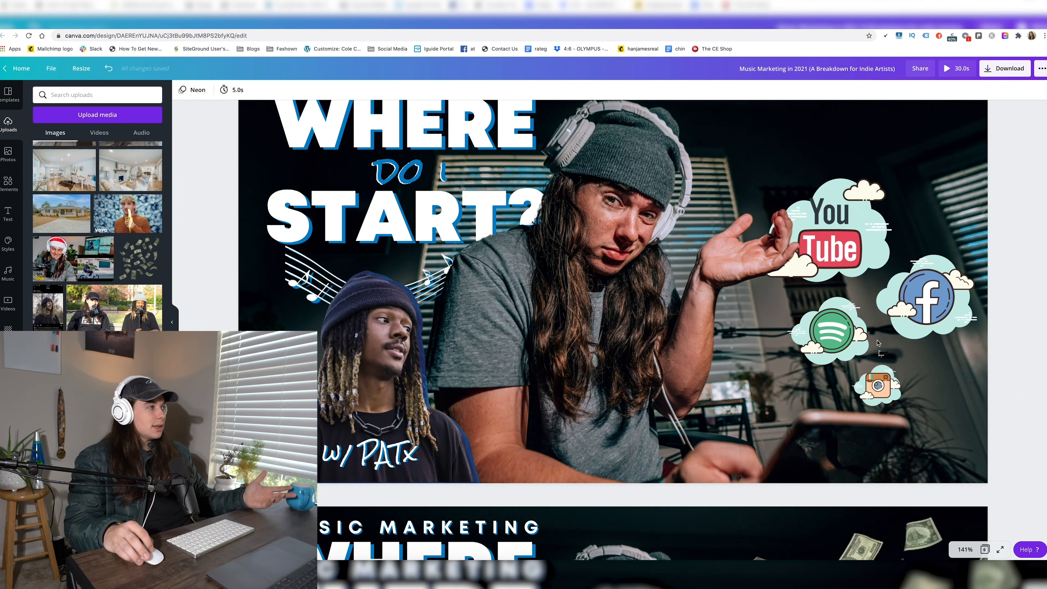
{"action": "scroll", "coordinate": [877, 342], "scroll_direction": "up", "scroll_amount": 1}
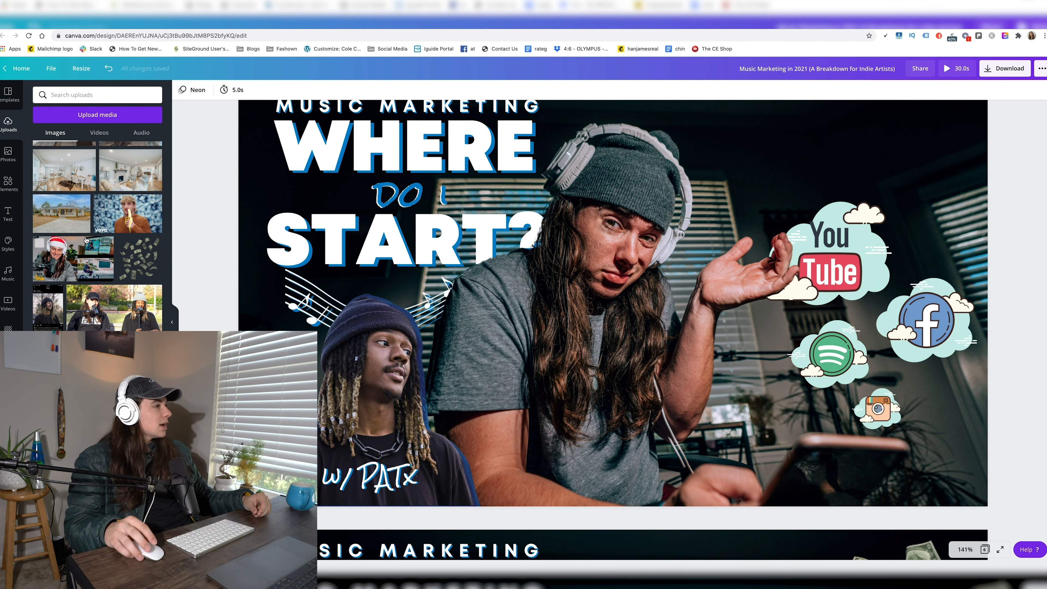
- Select the social media cloud graphics on page 5 together, and clear the selection
{"action": "left_click", "coordinate": [11, 186]}
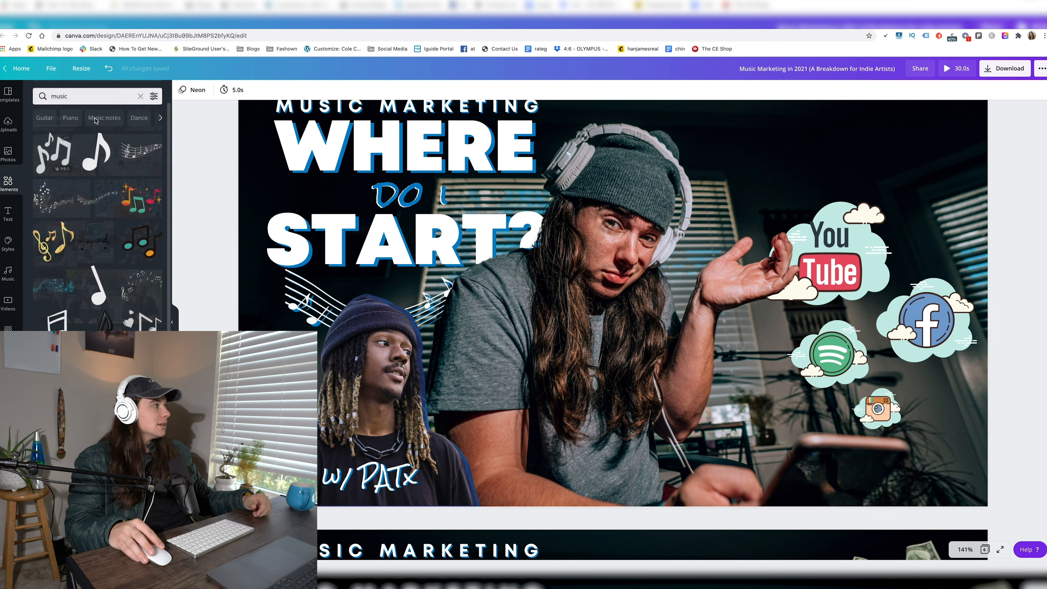
{"action": "left_click", "coordinate": [90, 95]}
{"action": "scroll", "coordinate": [1023, 453], "scroll_direction": "up", "scroll_amount": 2}
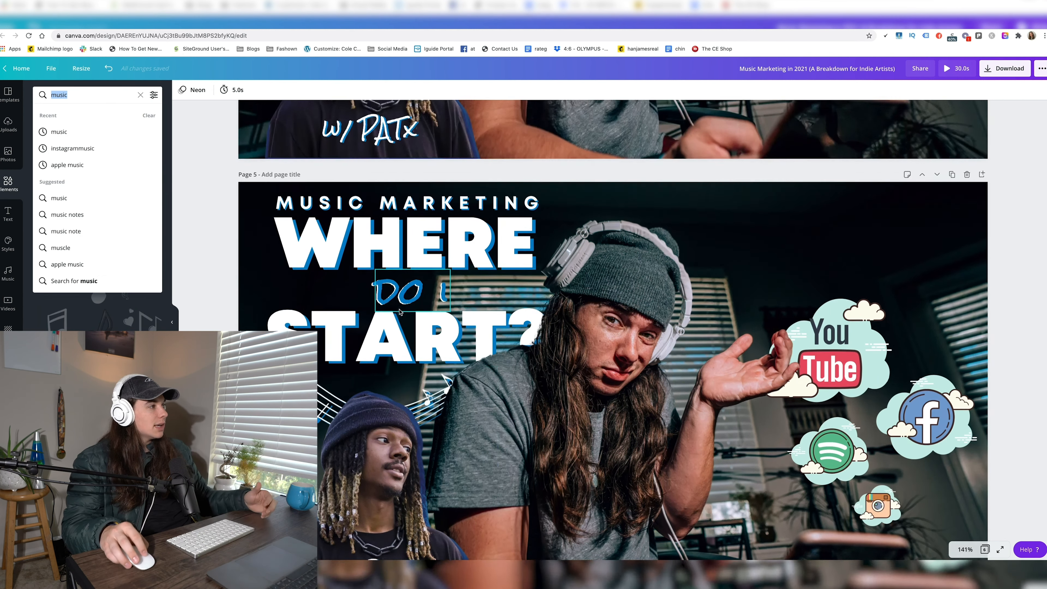
{"action": "left_click", "coordinate": [1023, 454]}
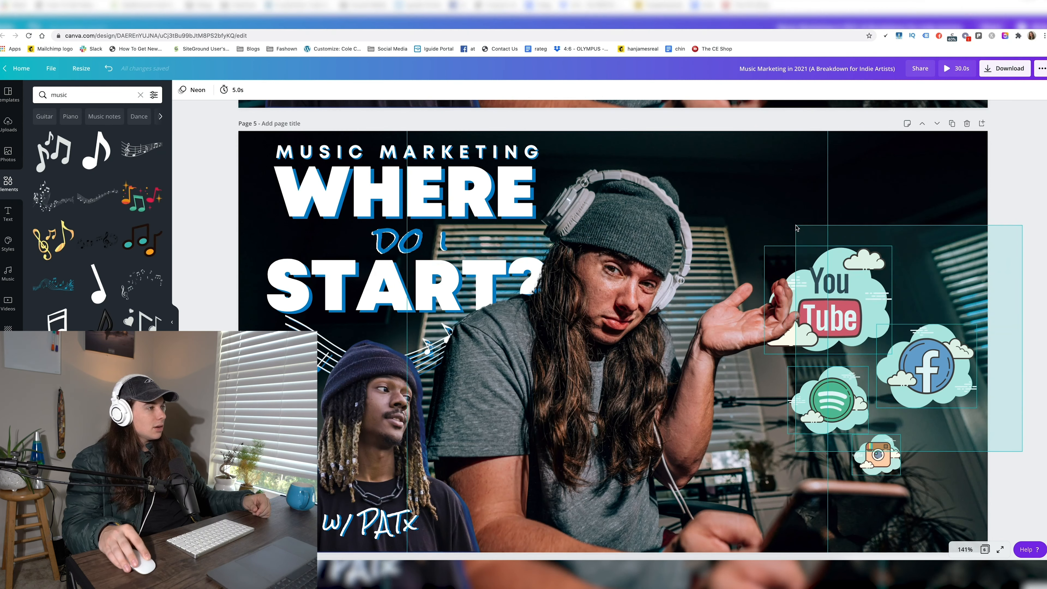
{"action": "left_click_drag", "start_coordinate": [810, 225], "coordinate": [811, 225]}
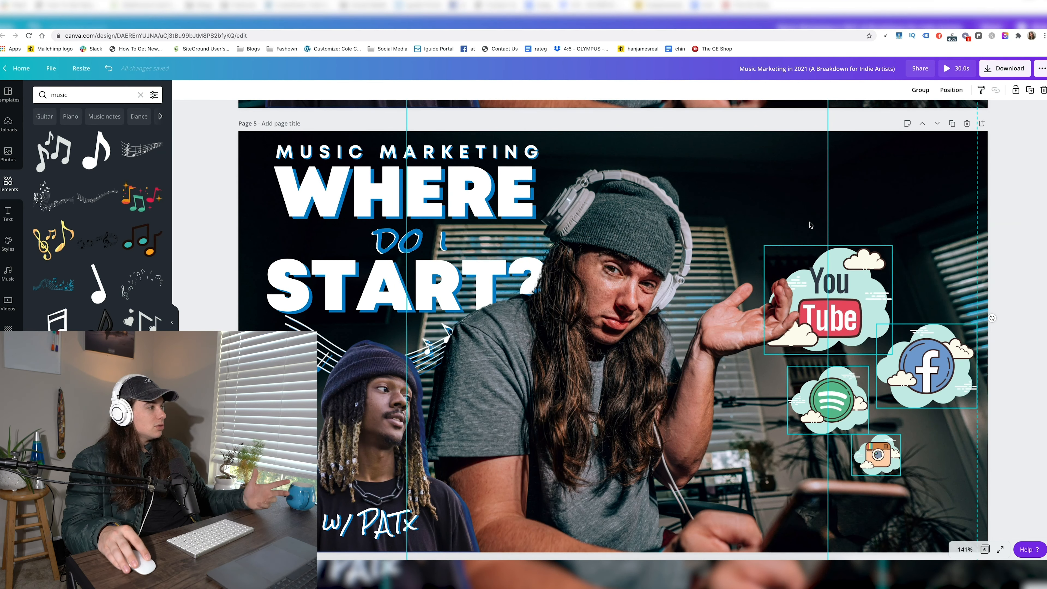
{"action": "left_click", "coordinate": [1037, 311]}
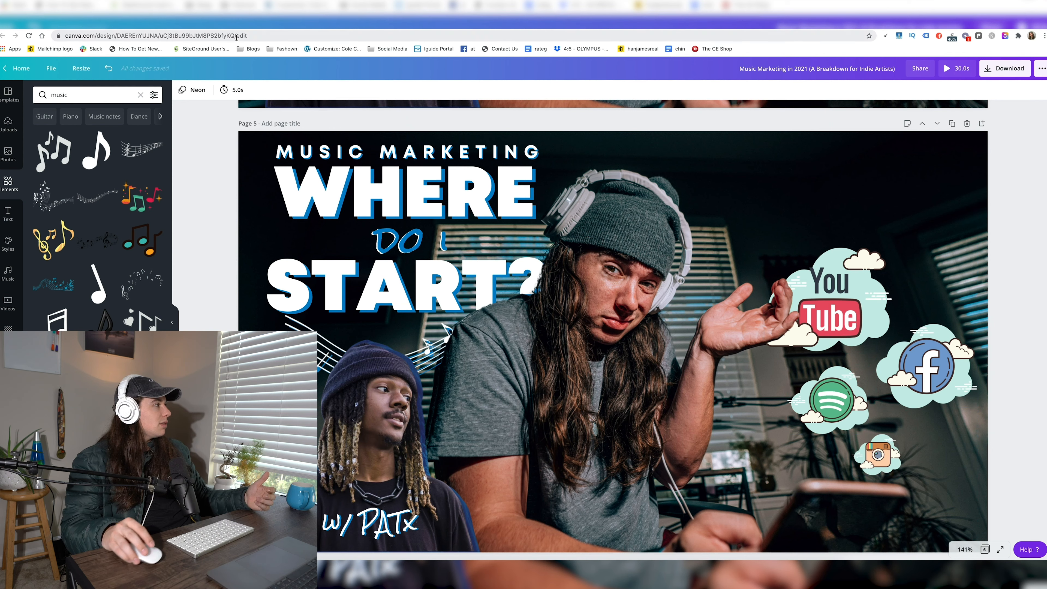
- Search the elements library for "social media"
{"action": "left_click", "coordinate": [60, 96]}
{"action": "type", "text": "social media"}
{"action": "key", "text": "Return"}
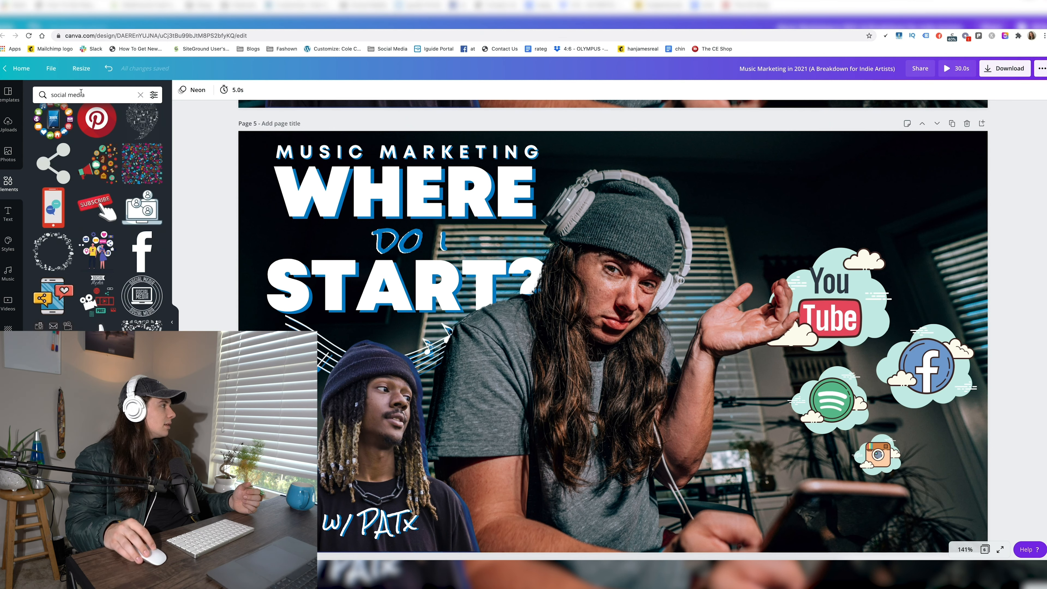
- Search the elements library for "youtube cloud", and shorten the search to "youtube"
{"action": "left_click", "coordinate": [81, 93]}
{"action": "type", "text": "youtube cloud"}
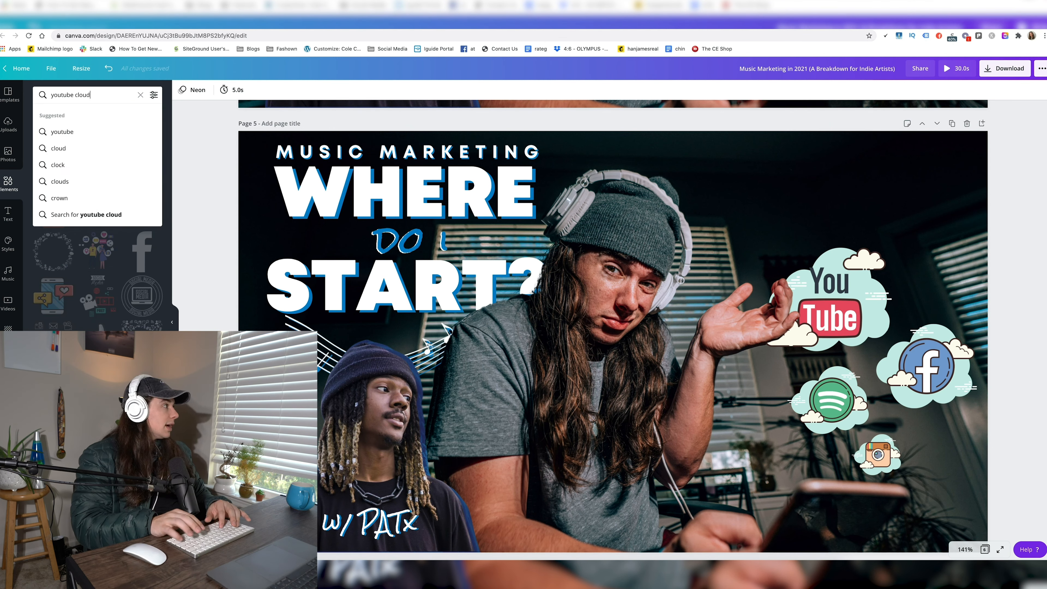
{"action": "key", "text": "Return"}
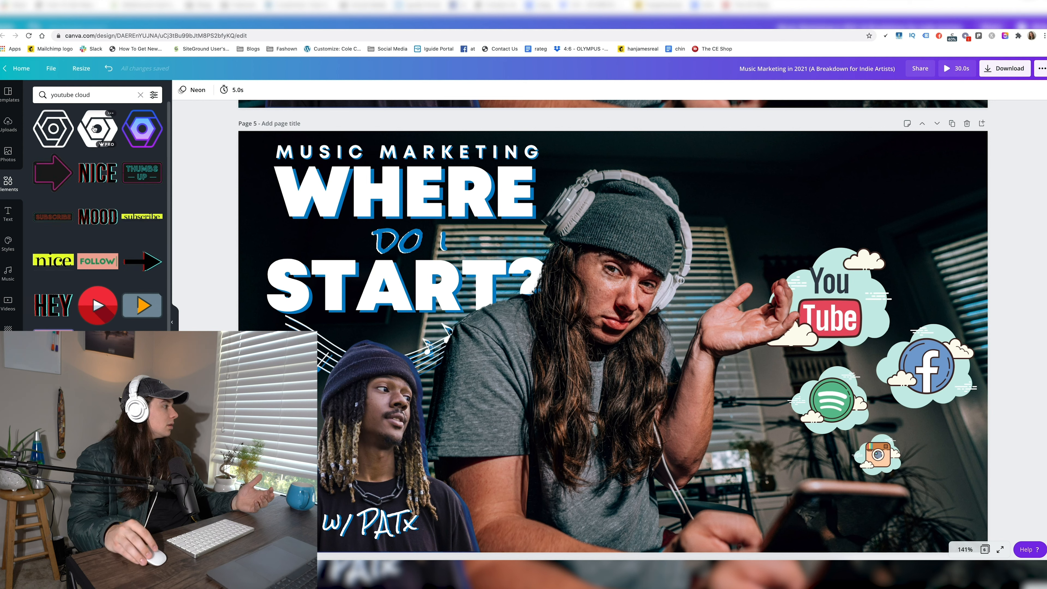
{"action": "left_click_drag", "start_coordinate": [98, 98], "coordinate": [73, 97]}
{"action": "key", "text": "BackSpace"}
{"action": "key", "text": "Return"}
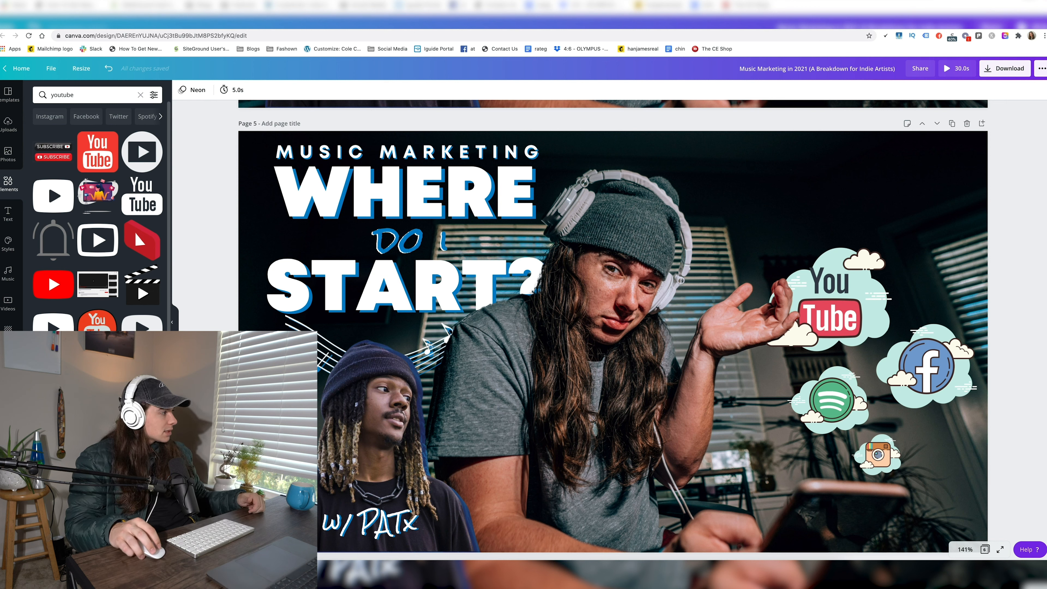
- Paste a trial copy of the YouTube cloud graphic onto page 5 and remove it again
{"action": "key", "text": "super+v"}
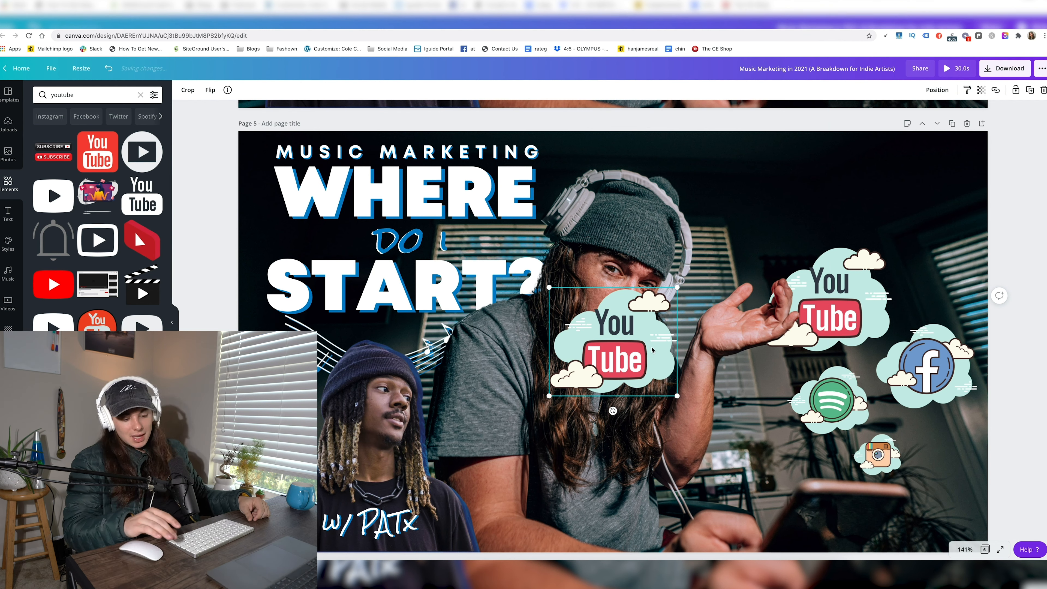
{"action": "key", "text": "Delete"}
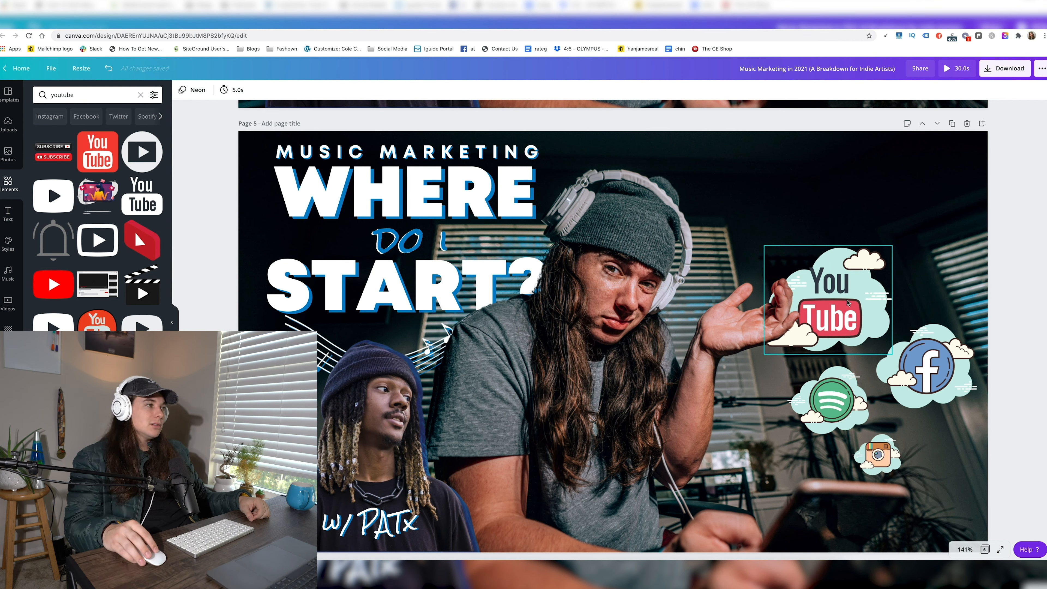
{"action": "left_click", "coordinate": [847, 302]}
{"action": "left_click_drag", "start_coordinate": [875, 253], "coordinate": [861, 226]}
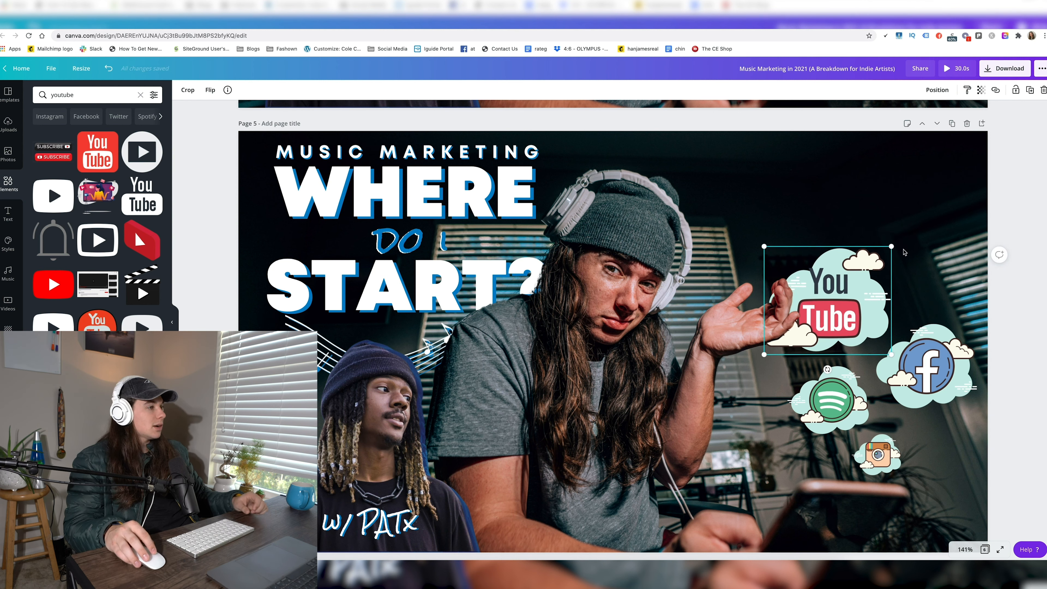
{"action": "key", "text": "super+z"}
{"action": "key", "text": "super+z"}
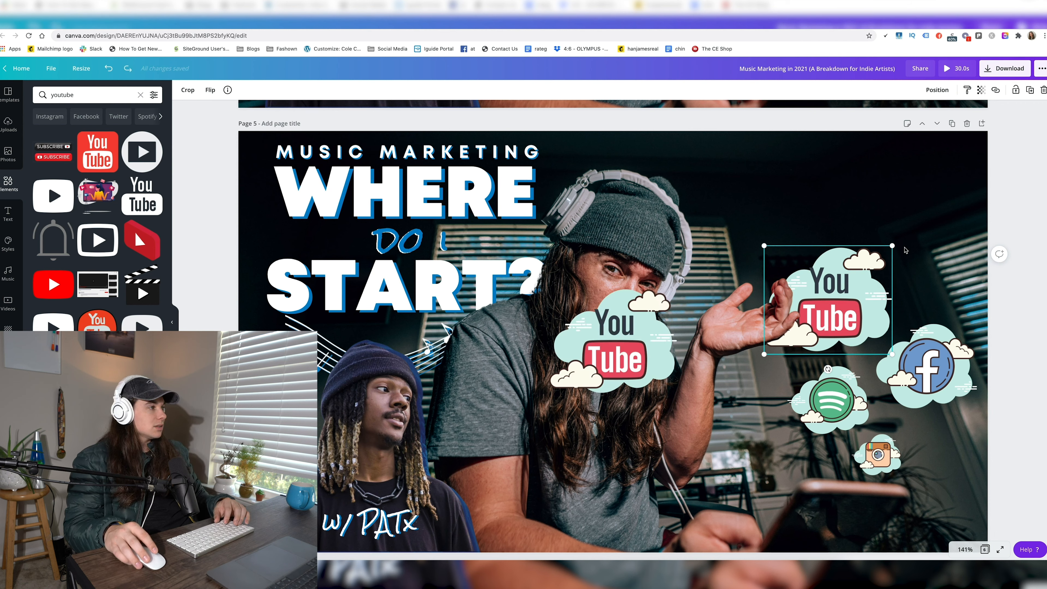
{"action": "left_click", "coordinate": [672, 338]}
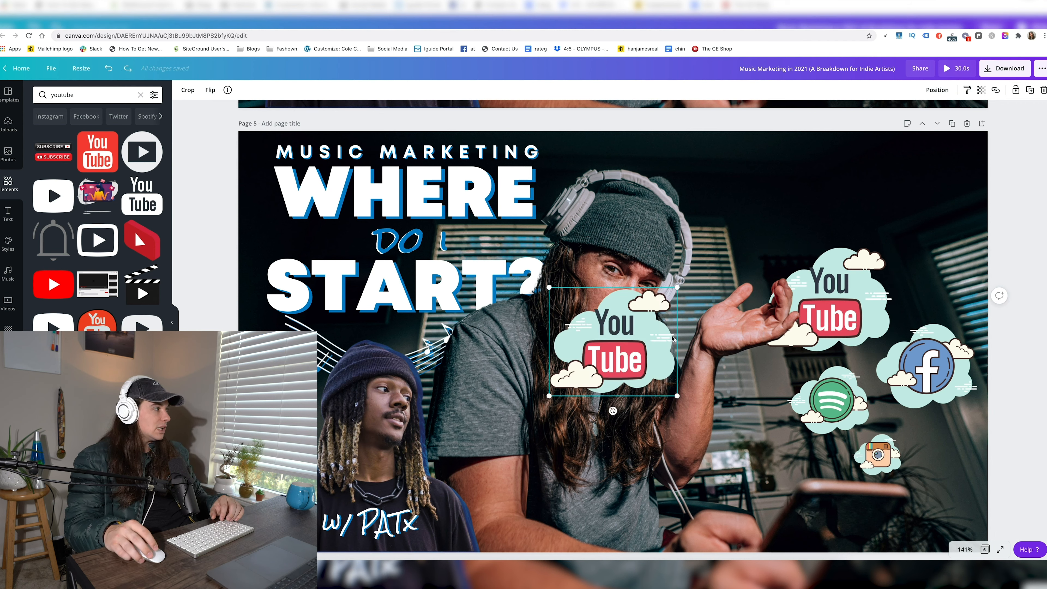
{"action": "key", "text": "BackSpace"}
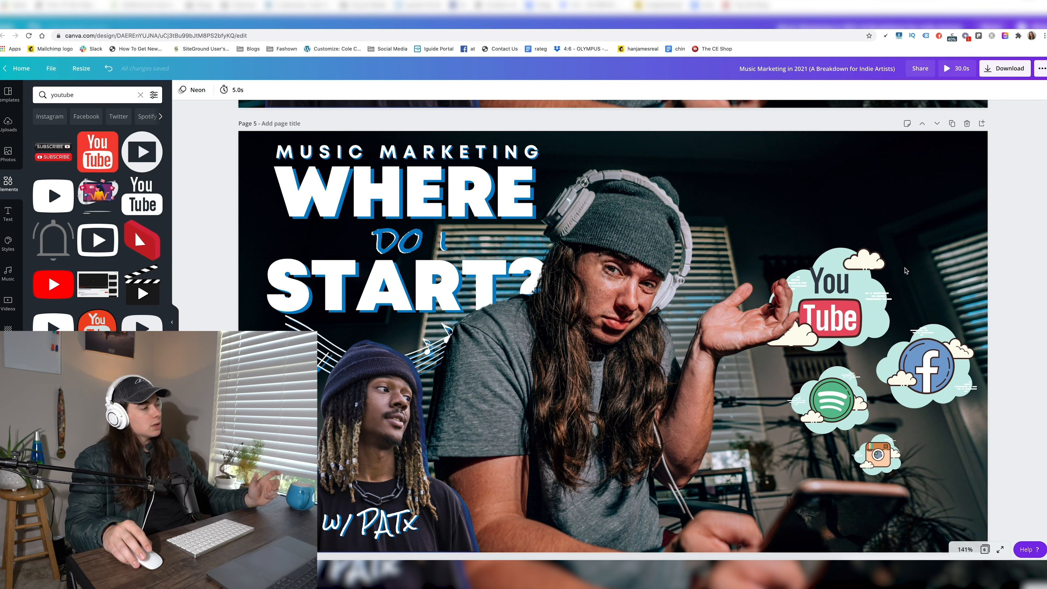
- Compare pages 5 and 6, and search the elements library for "money" graphics
{"action": "scroll", "coordinate": [906, 270], "scroll_direction": "down", "scroll_amount": 9}
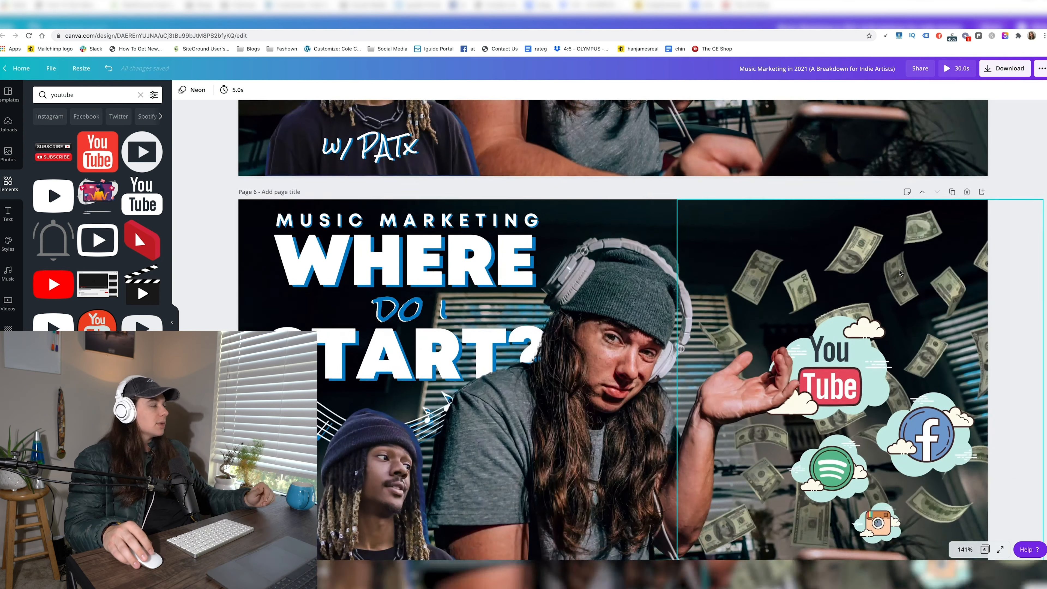
{"action": "scroll", "coordinate": [891, 273], "scroll_direction": "up", "scroll_amount": 9}
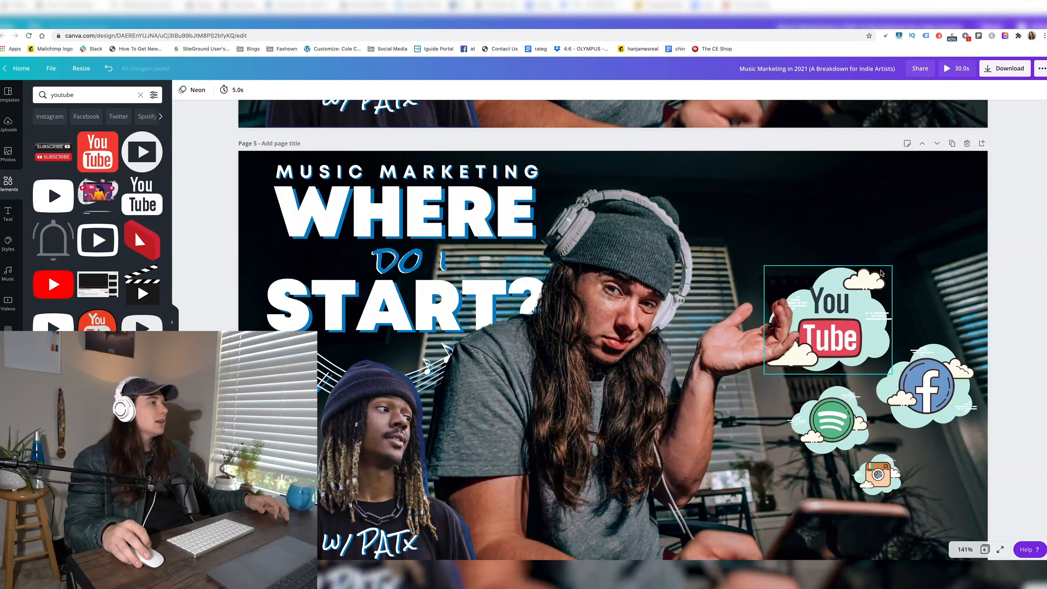
{"action": "scroll", "coordinate": [901, 194], "scroll_direction": "down", "scroll_amount": 1}
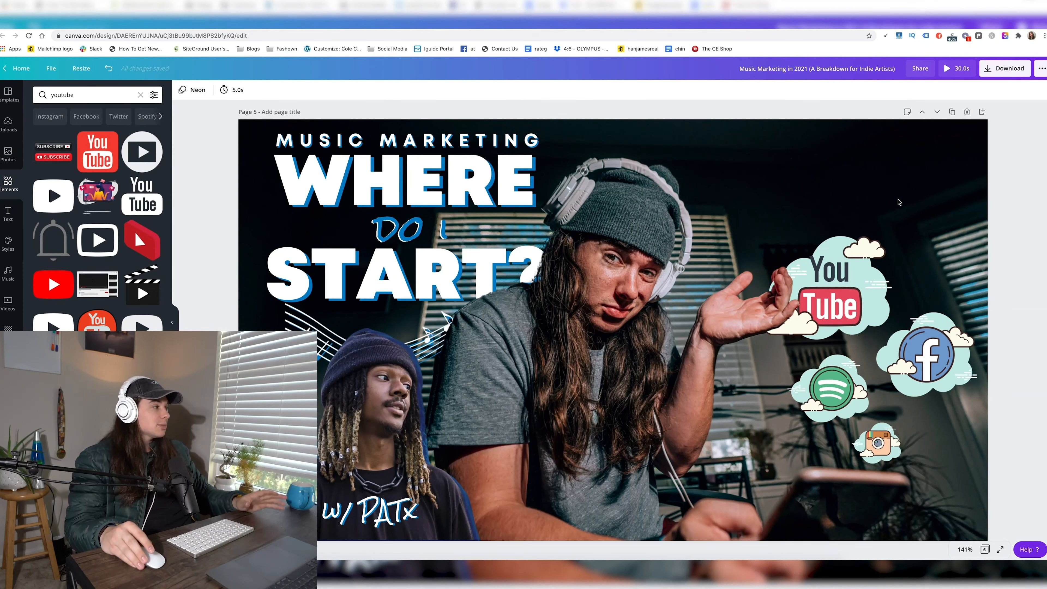
{"action": "scroll", "coordinate": [899, 202], "scroll_direction": "down", "scroll_amount": 9}
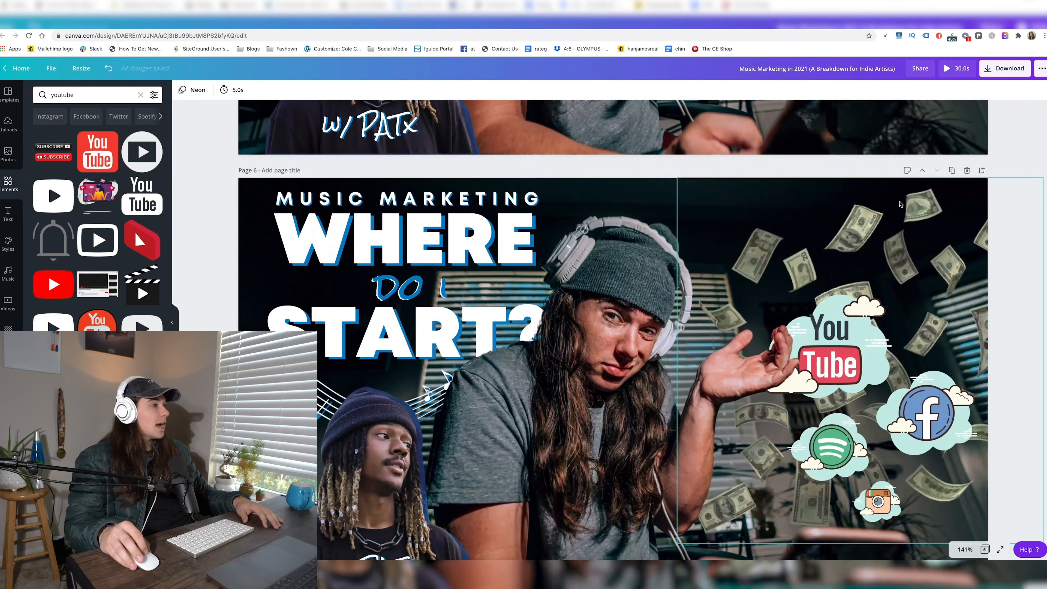
{"action": "scroll", "coordinate": [899, 204], "scroll_direction": "down", "scroll_amount": 1}
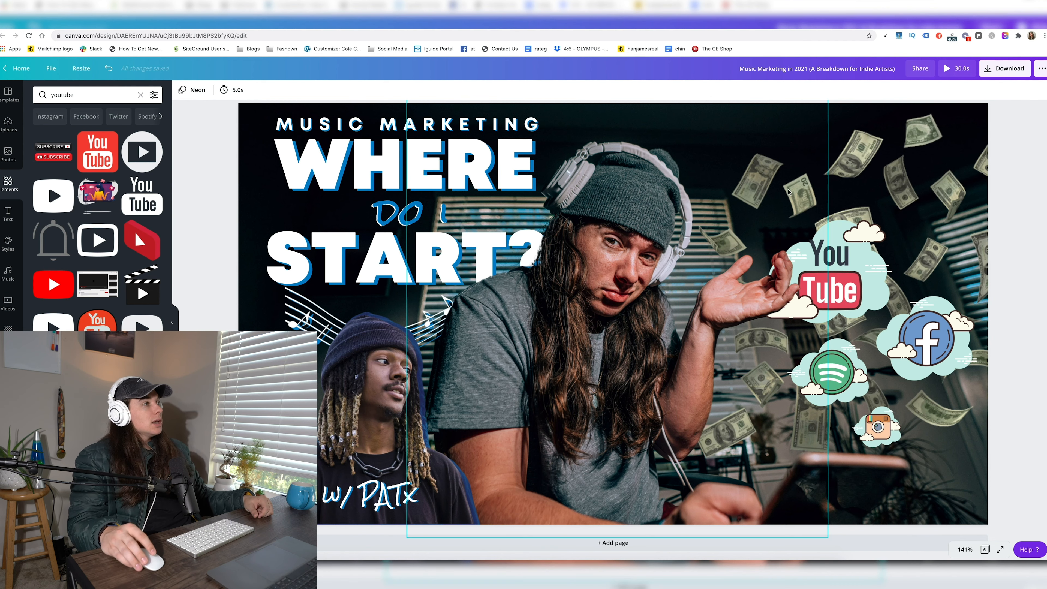
{"action": "left_click", "coordinate": [91, 95]}
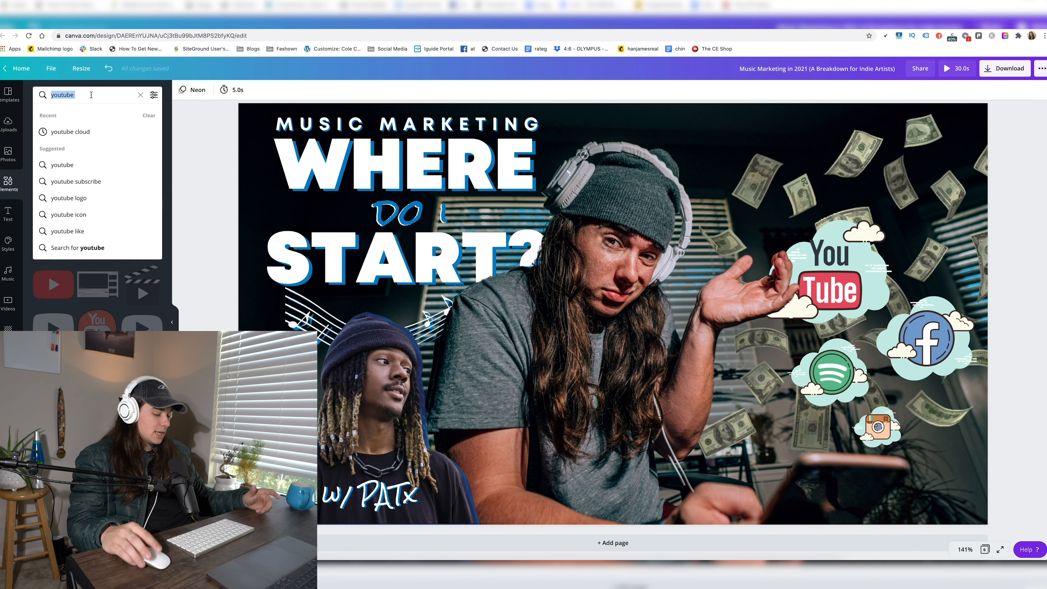
{"action": "type", "text": "money"}
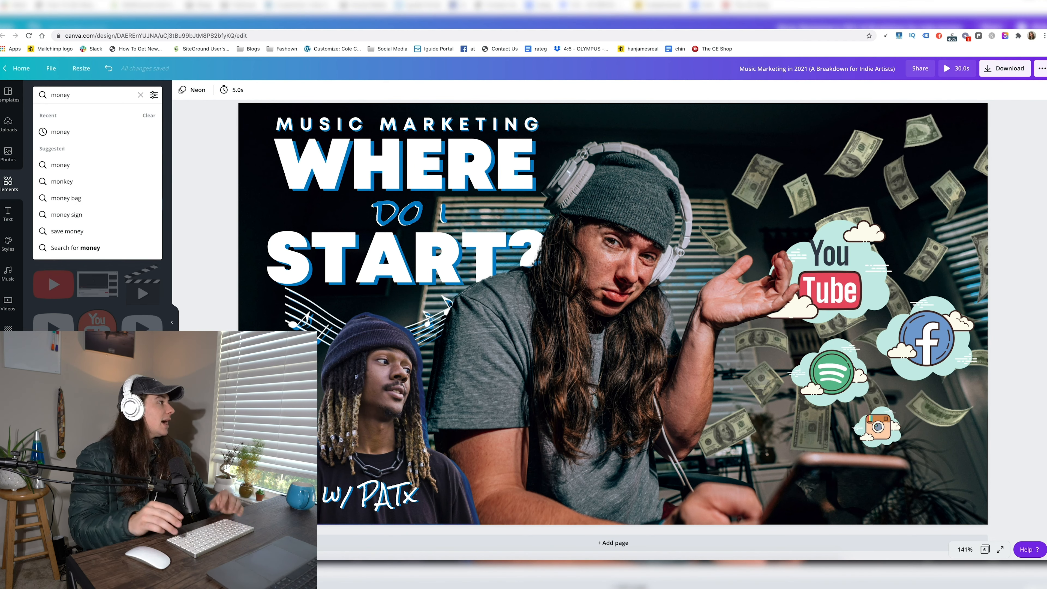
{"action": "key", "text": "Return"}
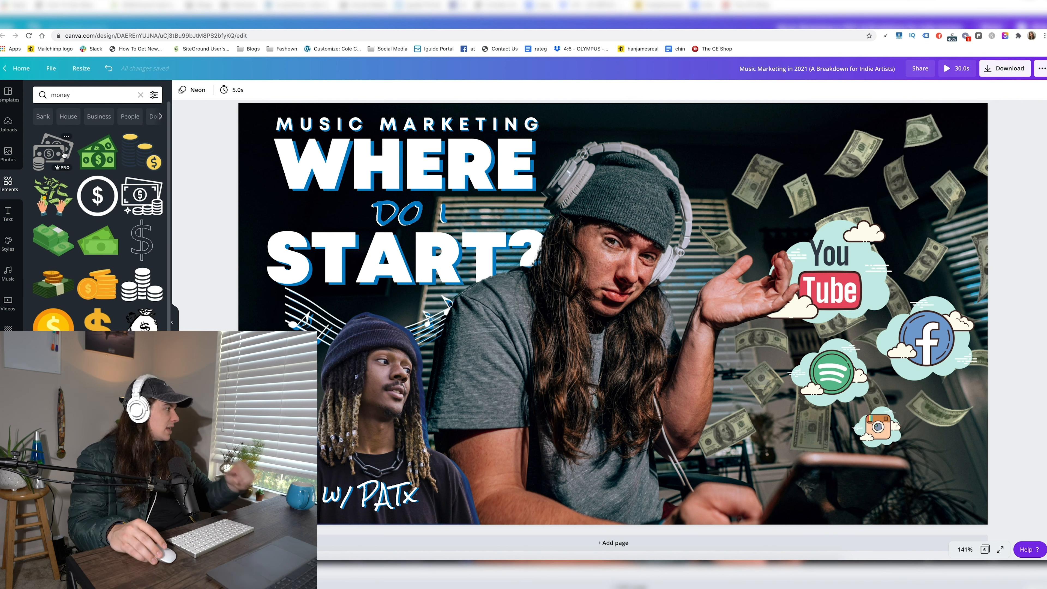
{"action": "scroll", "coordinate": [82, 198], "scroll_direction": "down", "scroll_amount": 2}
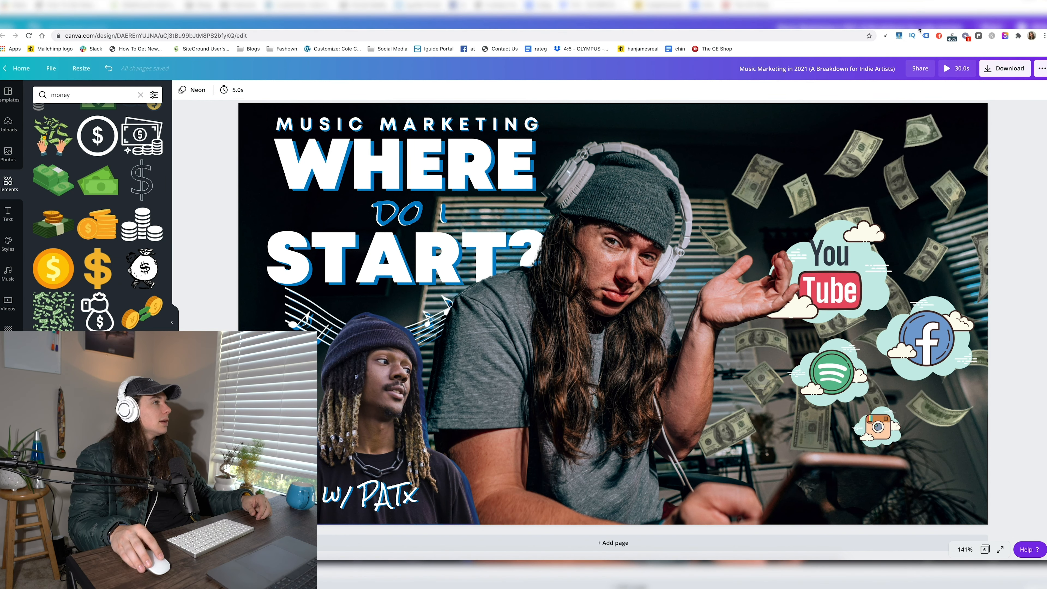
- Search Google in a new browser tab for "money png" and open the Falling Money PNG image preview
{"action": "key", "text": "ctrl+t"}
{"action": "type", "text": "money png"}
{"action": "key", "text": "Return"}
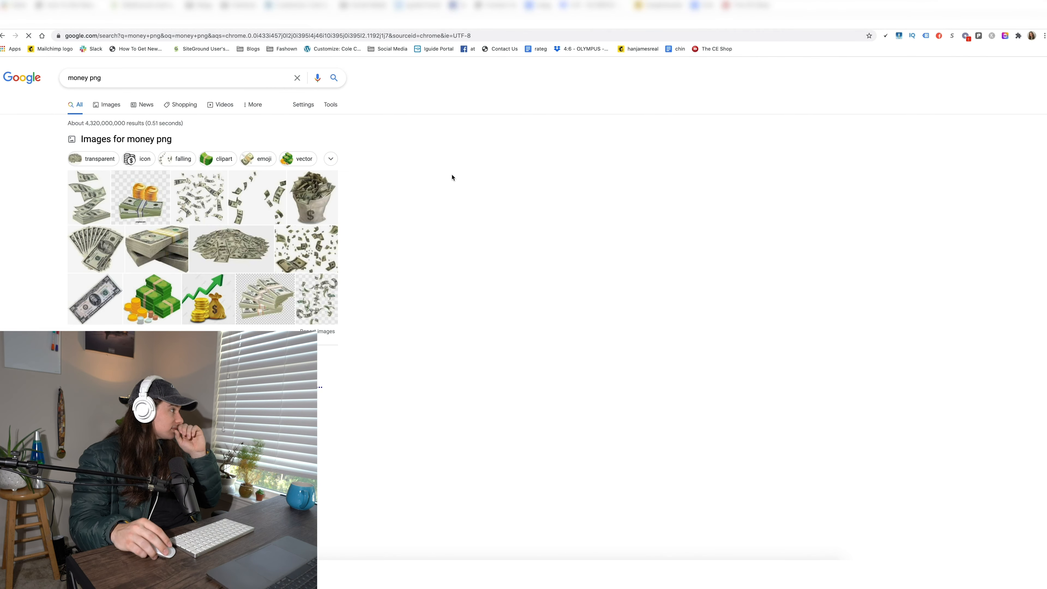
{"action": "left_click", "coordinate": [202, 197]}
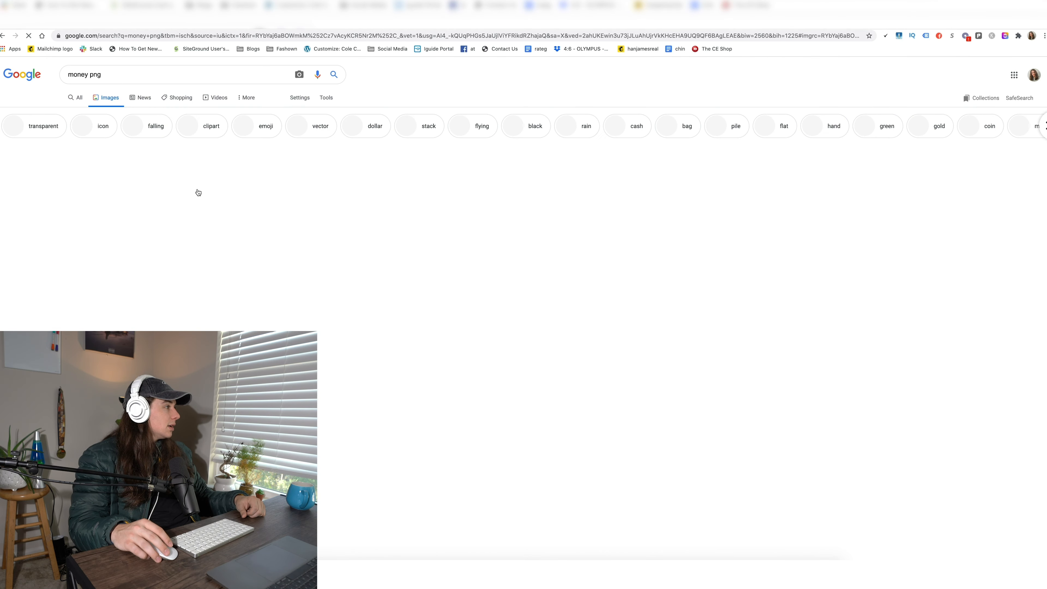
{"action": "left_click", "coordinate": [70, 225]}
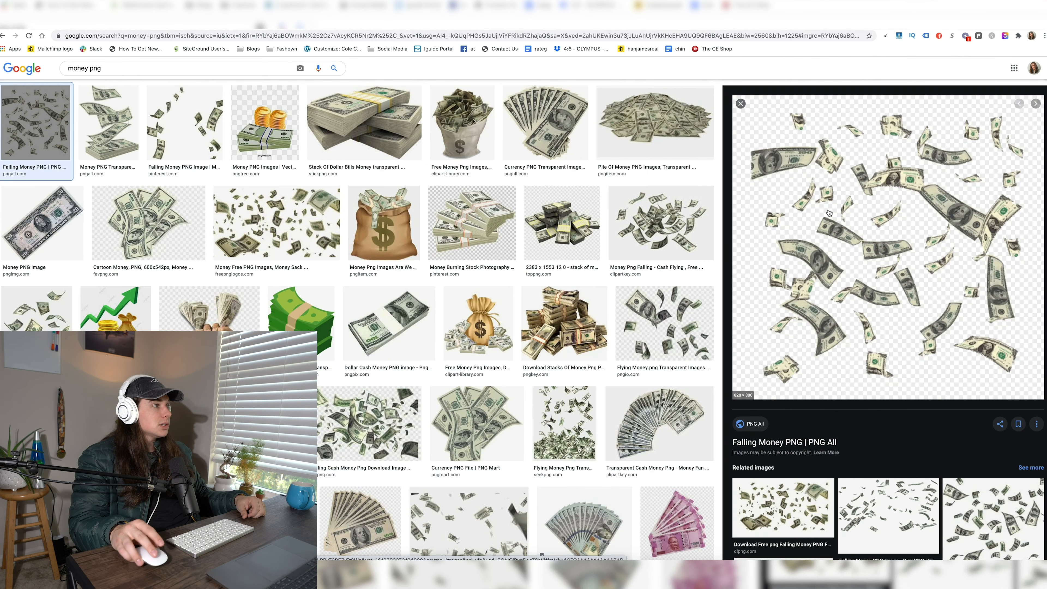
{"action": "right_click", "coordinate": [829, 210]}
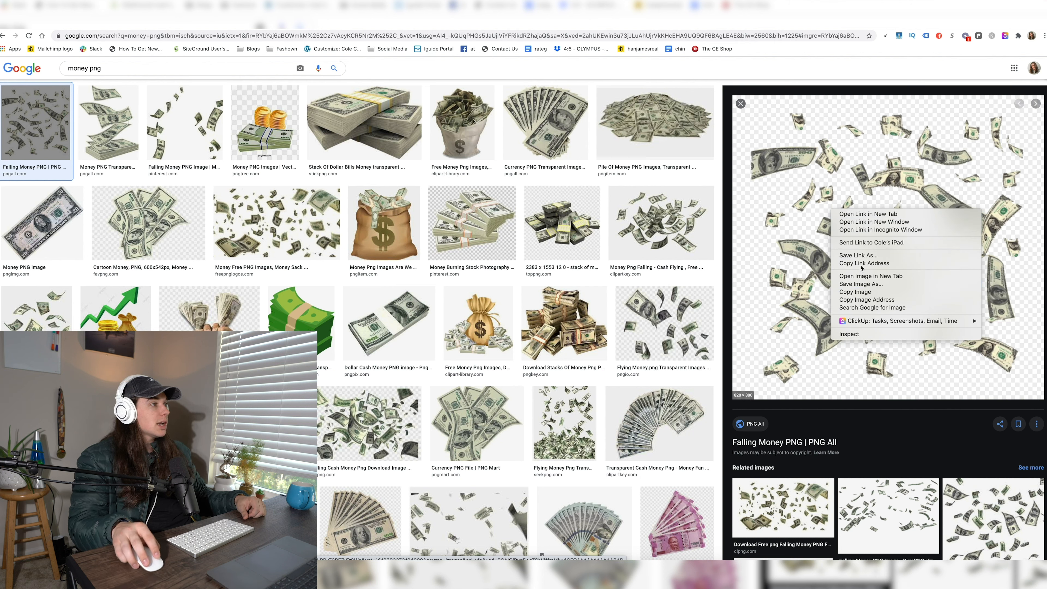
{"action": "left_click", "coordinate": [895, 290]}
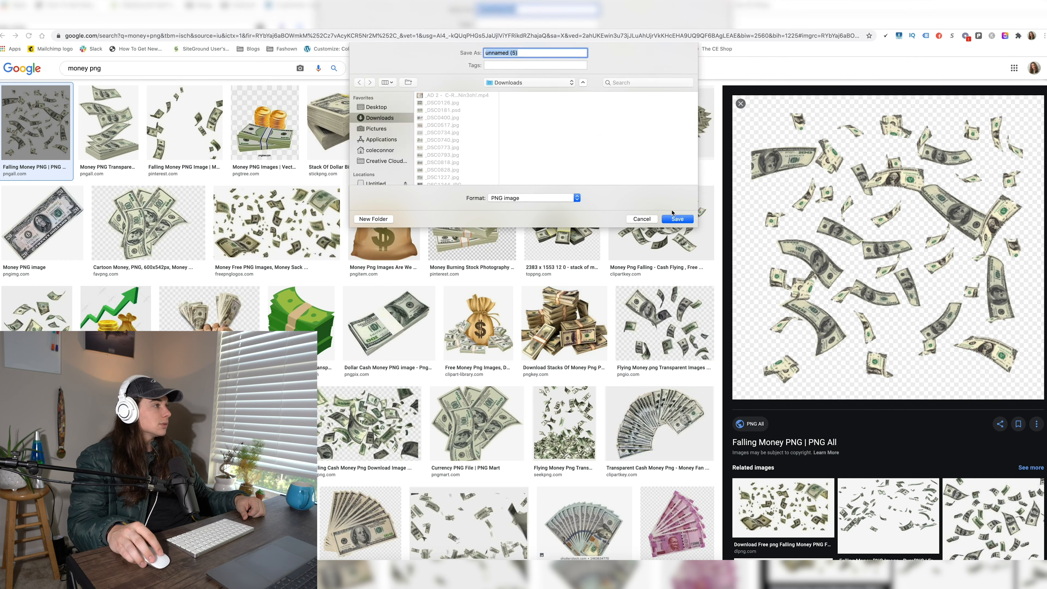
{"action": "left_click", "coordinate": [641, 221]}
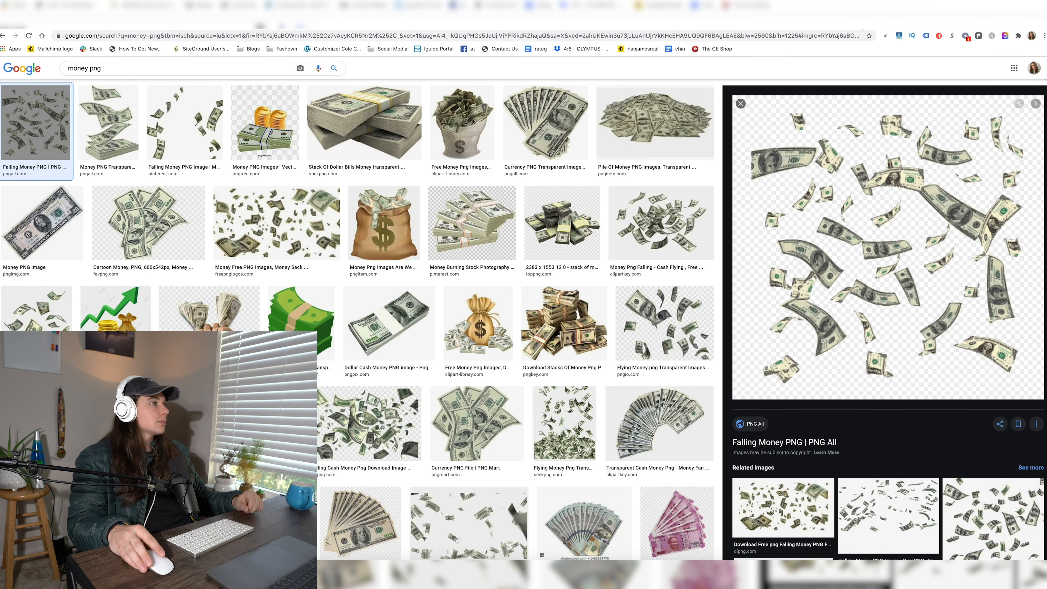
- Return to the Canva design and place the uploaded falling money image on page 6, over the social media cloud icons
{"action": "left_click", "coordinate": [869, 25]}
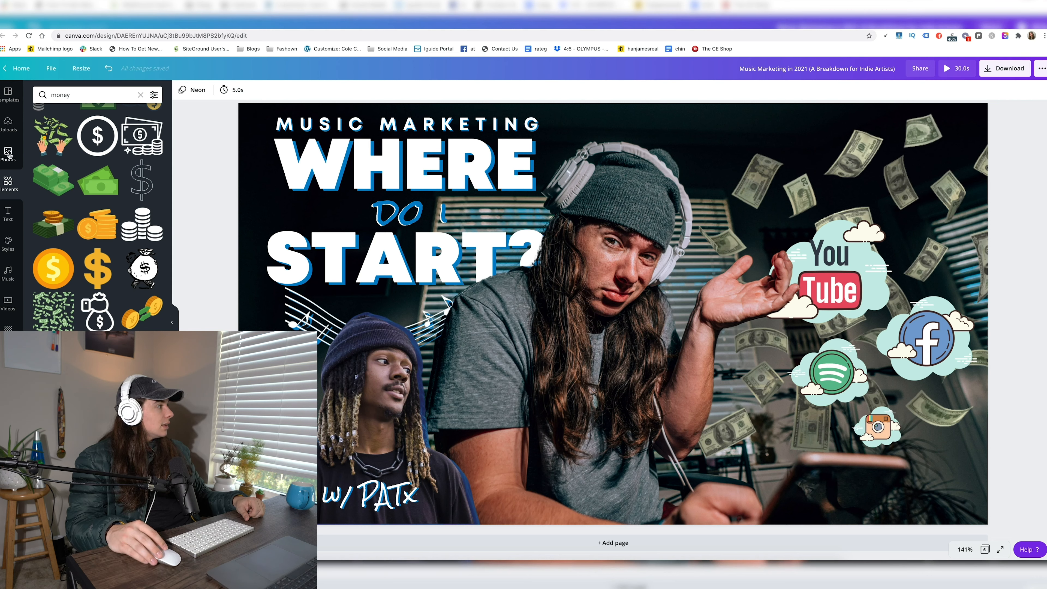
{"action": "left_click", "coordinate": [8, 135]}
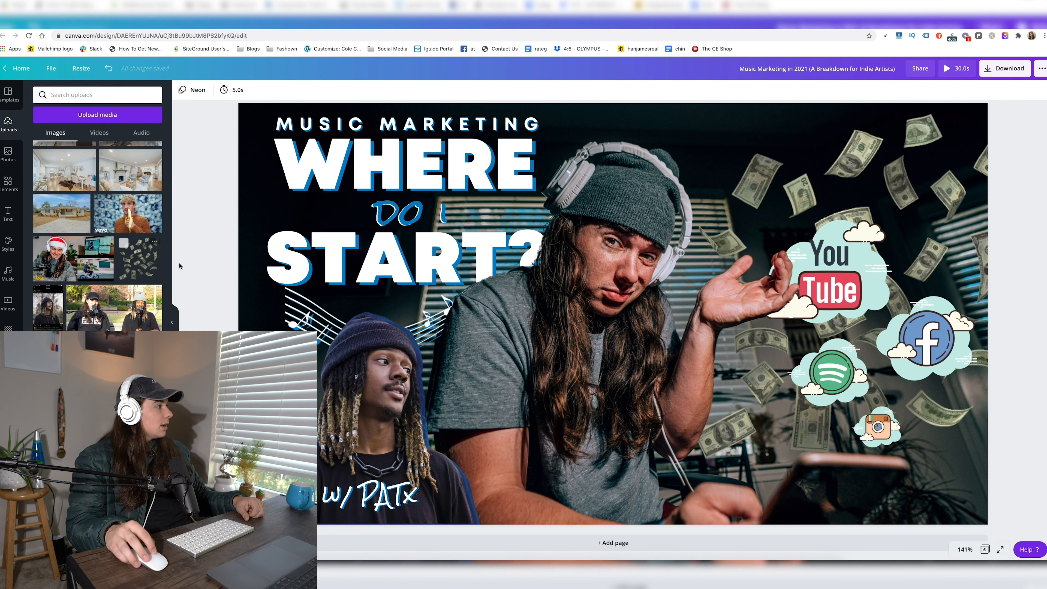
{"action": "left_click", "coordinate": [135, 263]}
{"action": "left_click_drag", "start_coordinate": [565, 298], "coordinate": [809, 266]}
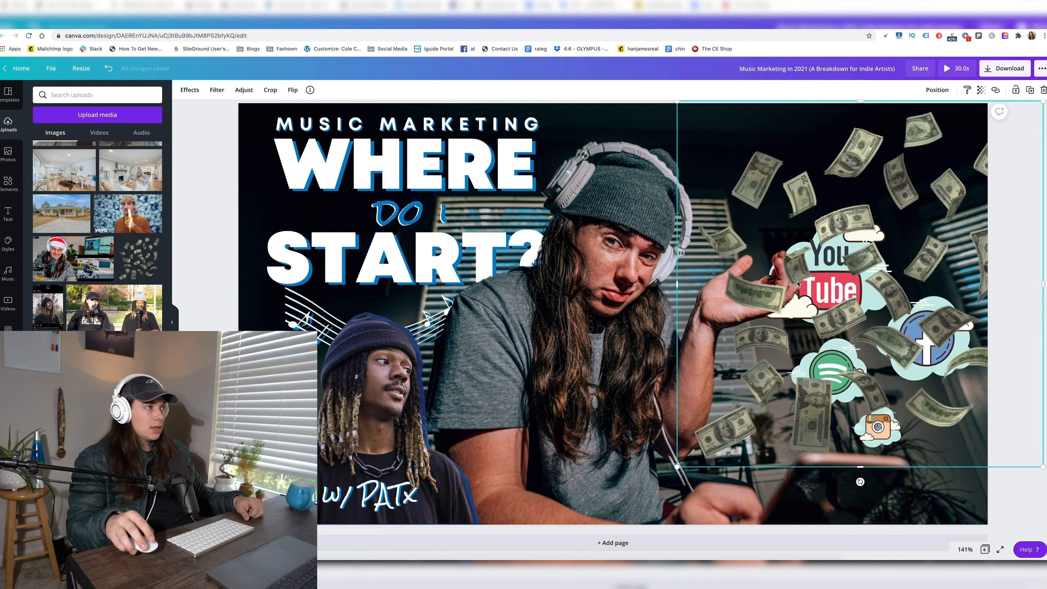
- Send the money image backward until it sits behind the portrait cutout and the social media icons, and deselect it
{"action": "left_click", "coordinate": [943, 91]}
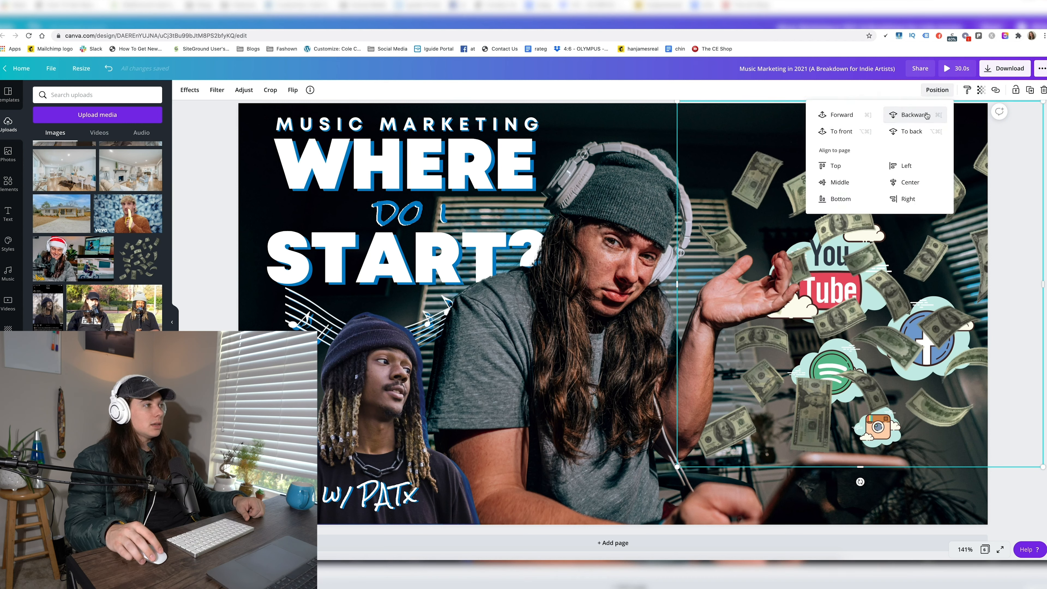
{"action": "left_click", "coordinate": [926, 116]}
{"action": "left_click", "coordinate": [927, 116]}
{"action": "left_click", "coordinate": [927, 115]}
{"action": "left_click", "coordinate": [927, 116]}
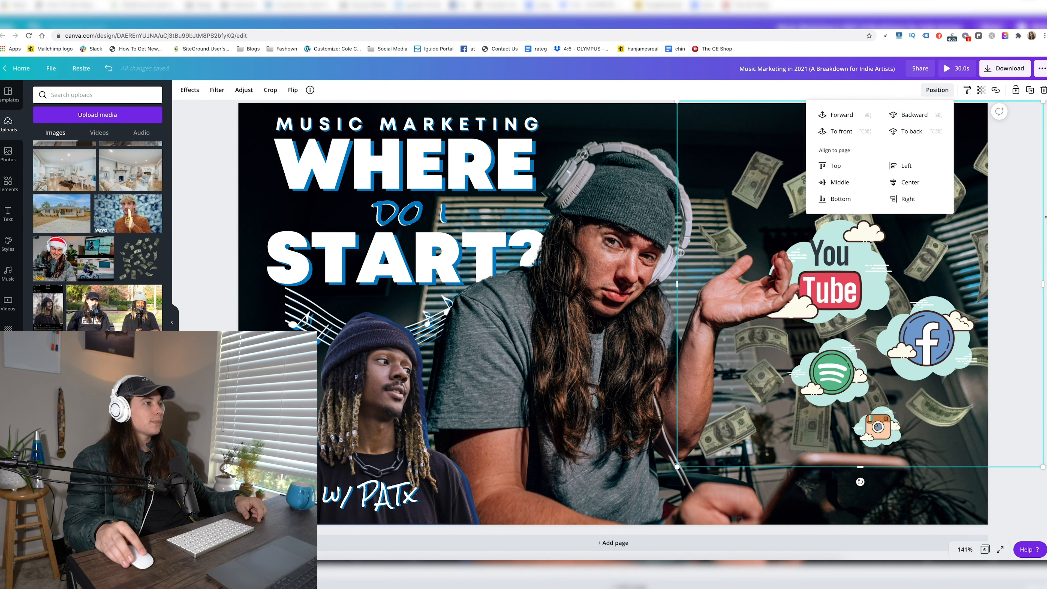
{"action": "key", "text": "Escape"}
{"action": "key", "text": "Escape"}
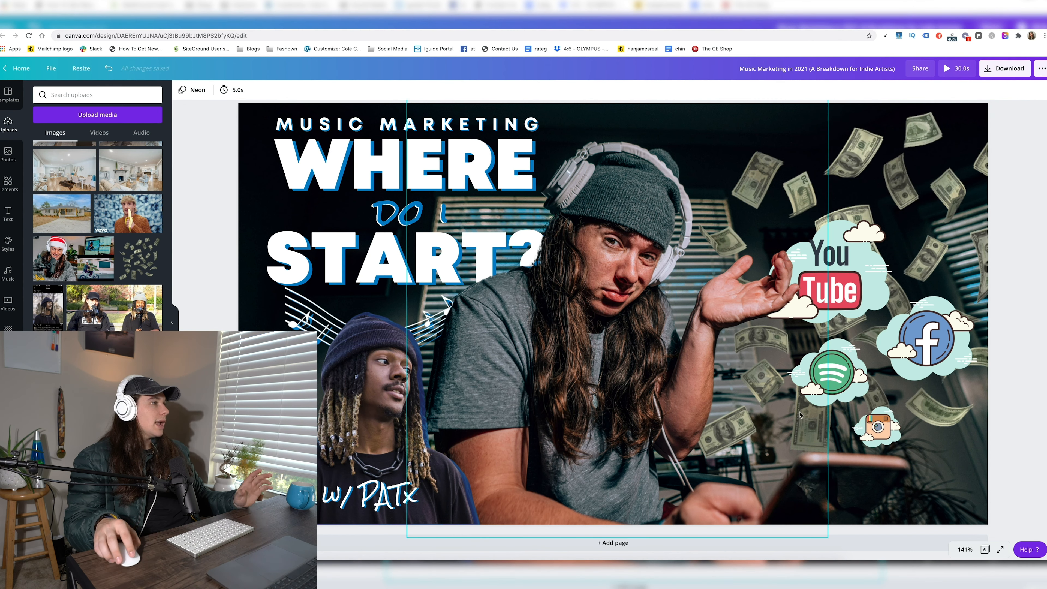
- Duplicate page 6 and shift the large portrait cutout on the copy slightly to the left
{"action": "scroll", "coordinate": [540, 318], "scroll_direction": "up", "scroll_amount": 2}
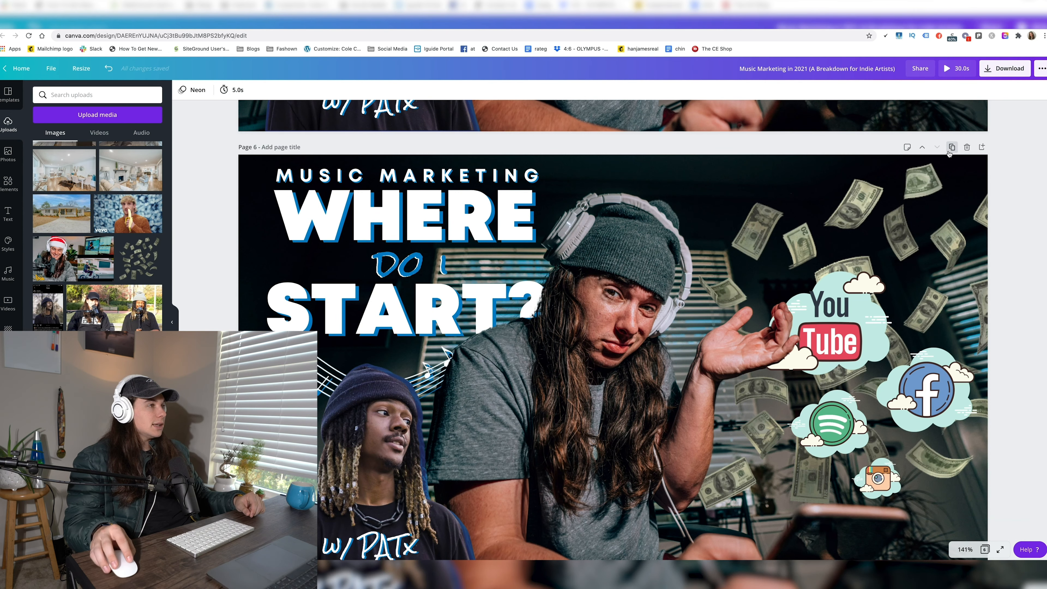
{"action": "left_click", "coordinate": [951, 148]}
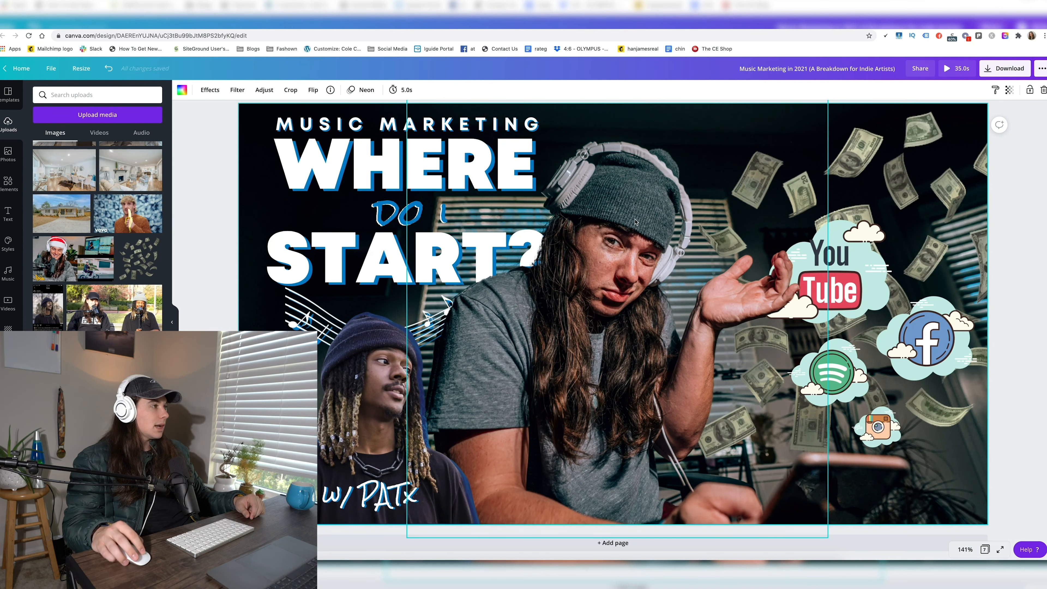
{"action": "left_click", "coordinate": [635, 222]}
{"action": "mouse_move", "coordinate": [638, 223]}
{"action": "left_mouse_down"}
{"action": "mouse_move", "coordinate": [950, 316]}
{"action": "mouse_move", "coordinate": [783, 228]}
{"action": "mouse_move", "coordinate": [577, 223]}
{"action": "mouse_move", "coordinate": [548, 206]}
{"action": "mouse_move", "coordinate": [643, 214]}
{"action": "mouse_move", "coordinate": [812, 300]}
{"action": "mouse_move", "coordinate": [660, 292]}
{"action": "mouse_move", "coordinate": [598, 264]}
{"action": "mouse_move", "coordinate": [728, 247]}
{"action": "mouse_move", "coordinate": [621, 215]}
{"action": "left_mouse_up"}
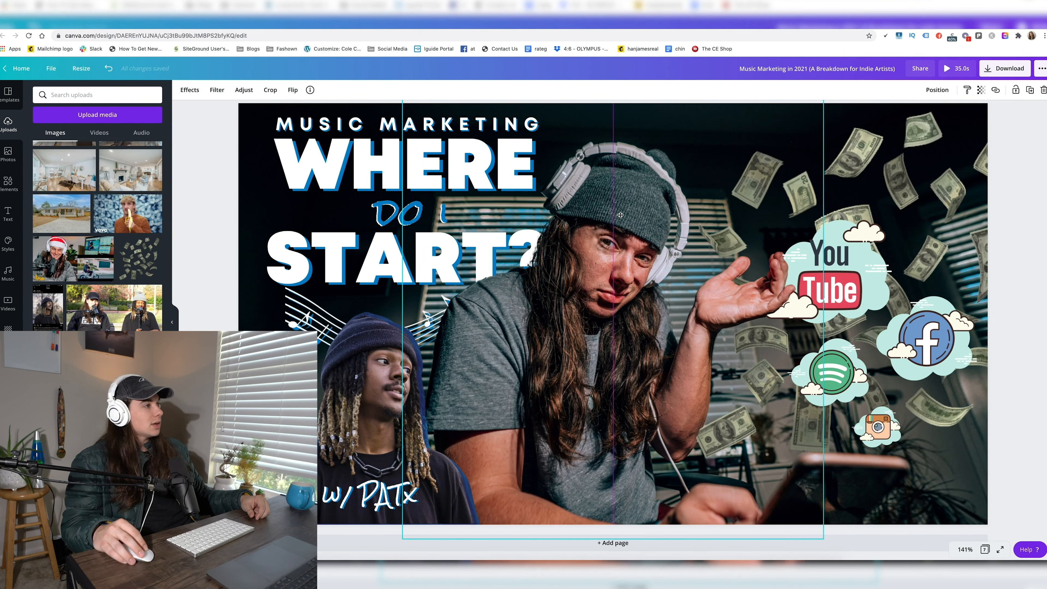
{"action": "left_click", "coordinate": [1039, 247]}
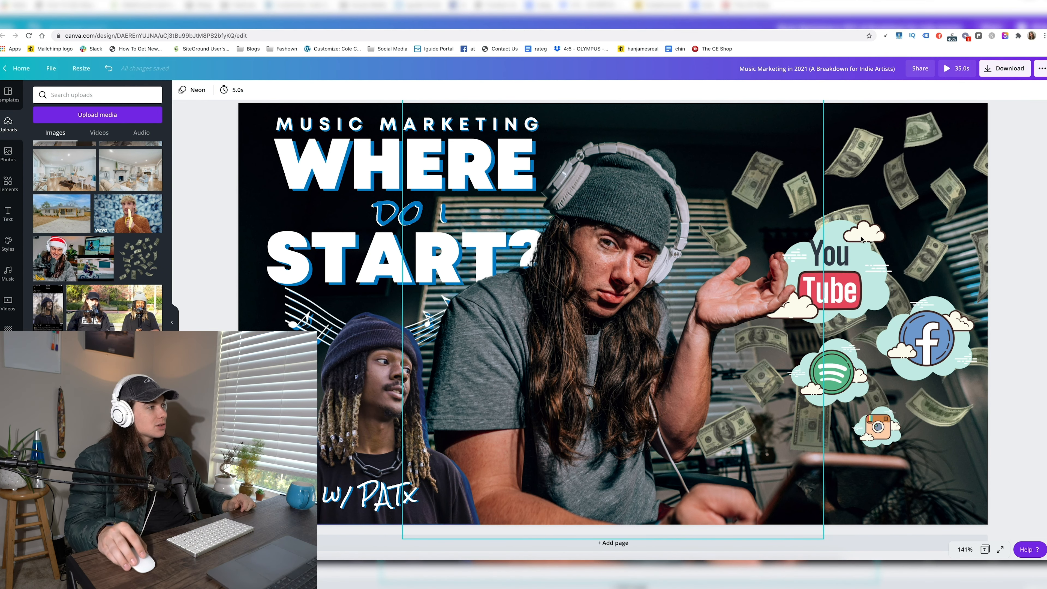
- Try nudging the large portrait cutout upward and removing it from the duplicated page, undoing each change
{"action": "mouse_move", "coordinate": [637, 256]}
{"action": "left_mouse_down"}
{"action": "mouse_move", "coordinate": [684, 260]}
{"action": "mouse_move", "coordinate": [602, 258]}
{"action": "mouse_move", "coordinate": [636, 246]}
{"action": "left_mouse_up"}
{"action": "key", "text": "super+z"}
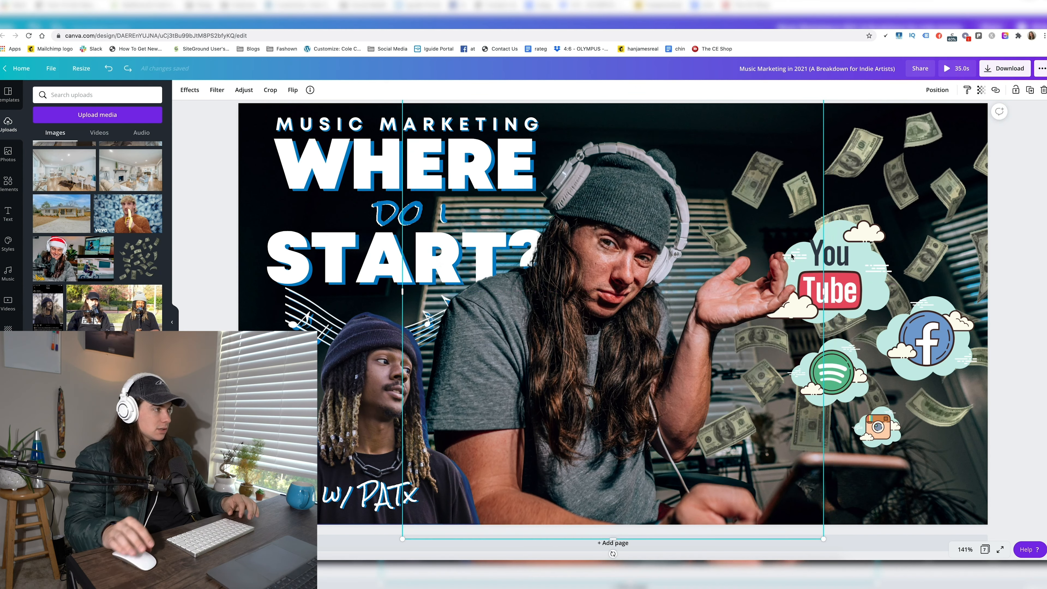
{"action": "key", "text": "BackSpace"}
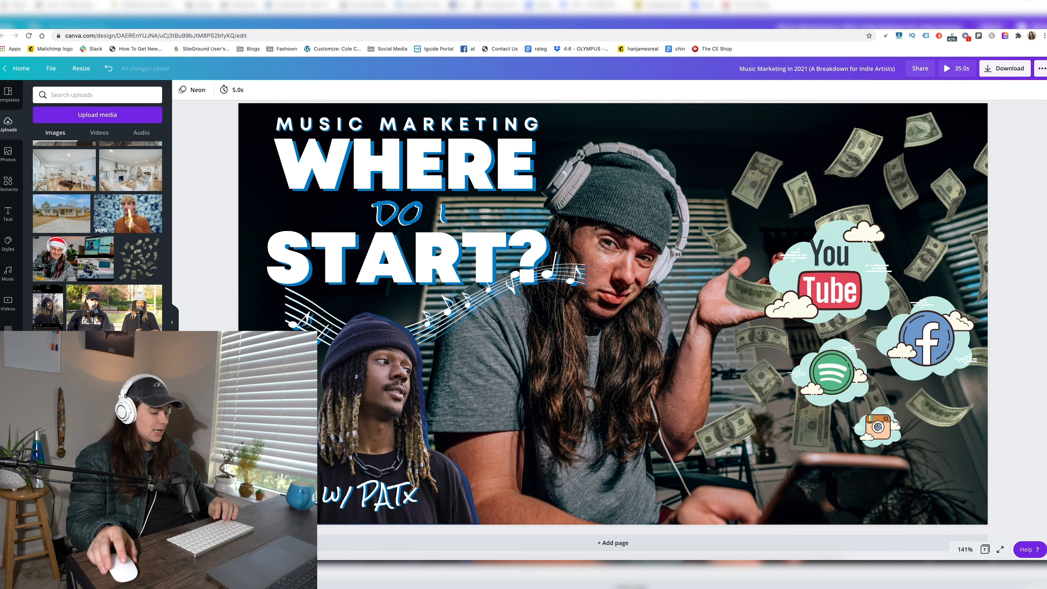
{"action": "key", "text": "super+z"}
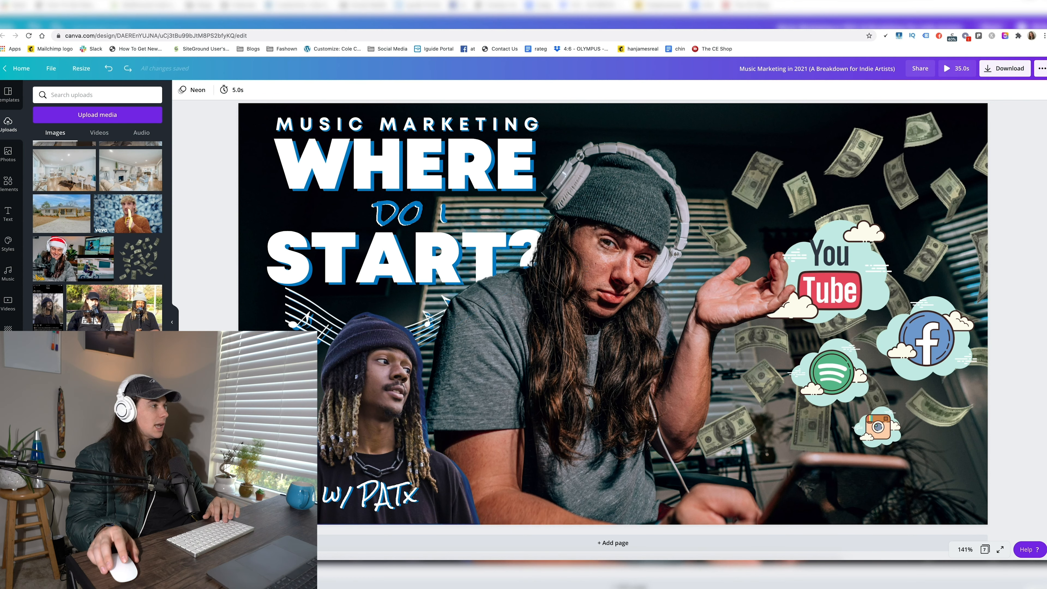